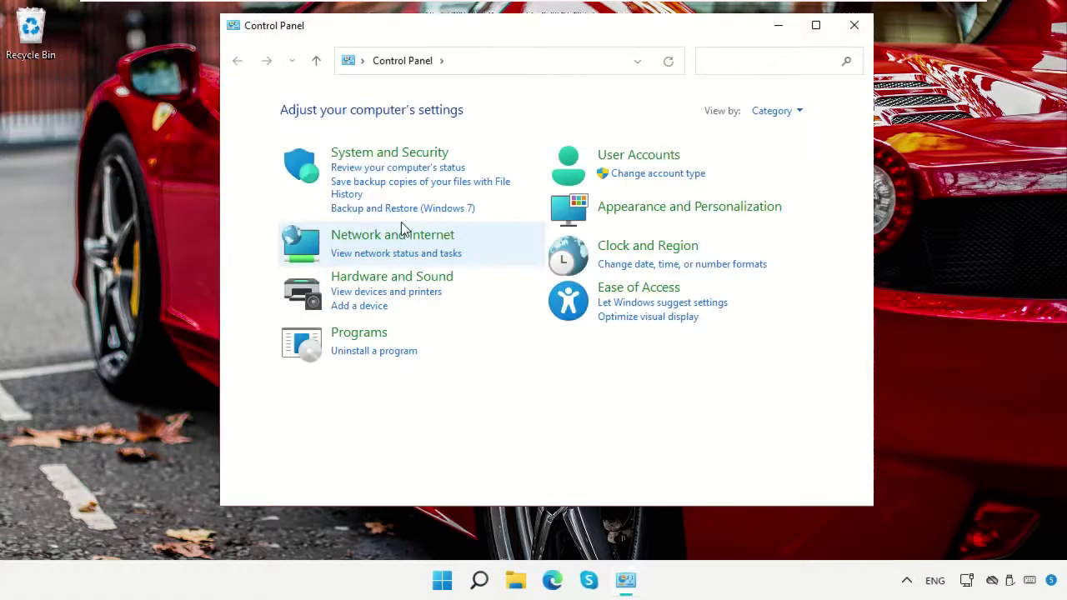
- Open the Internet Protocol Version 4 (TCP/IPv4) properties of the Ethernet0 connection through the Network and Sharing Center
click(398, 236)
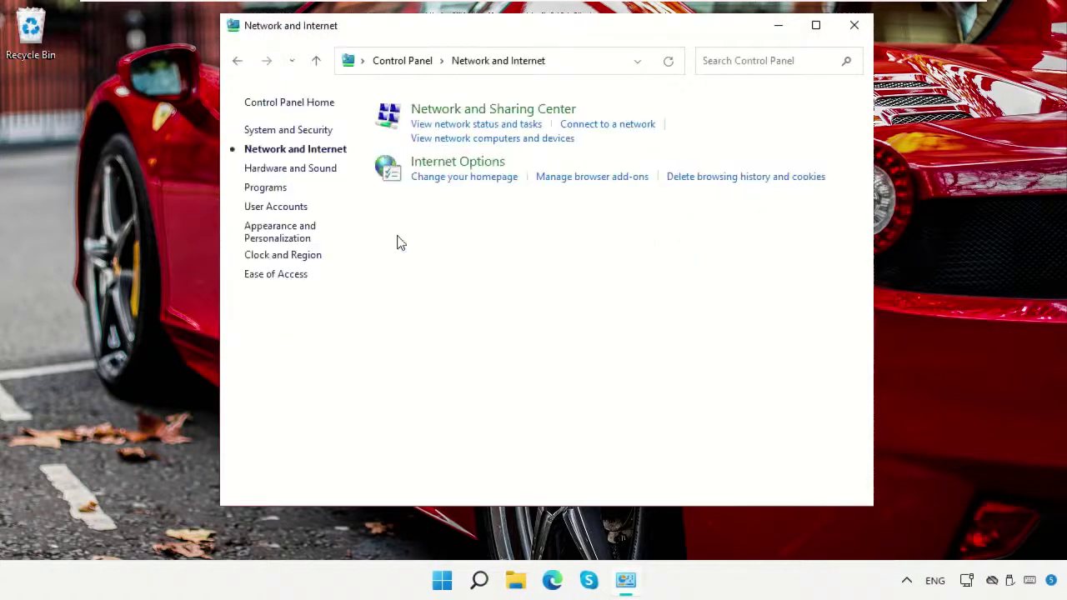
click(496, 109)
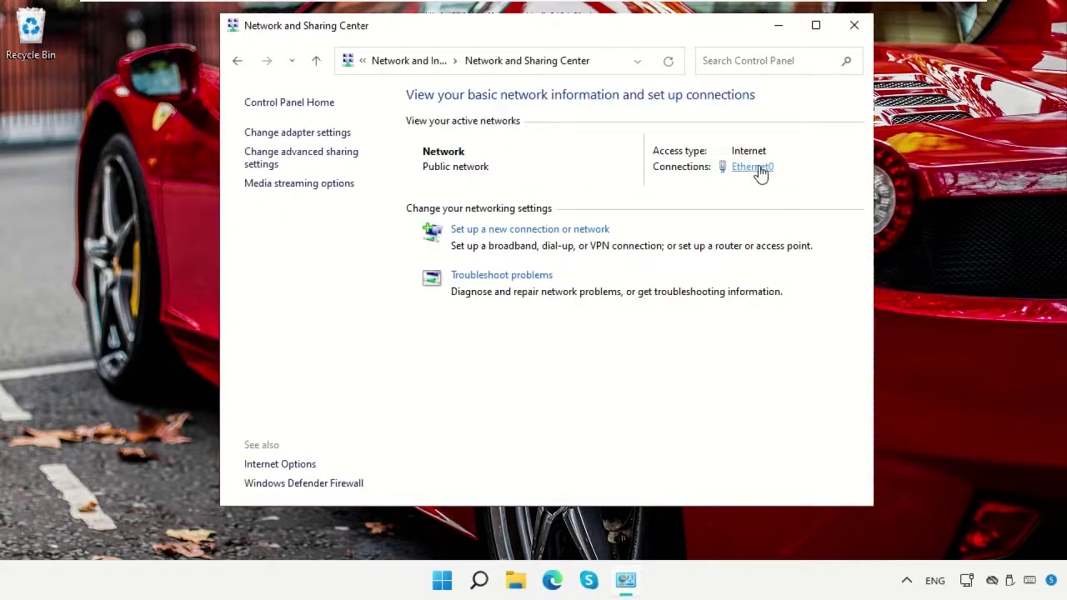
click(754, 167)
drag(578, 136, 563, 43)
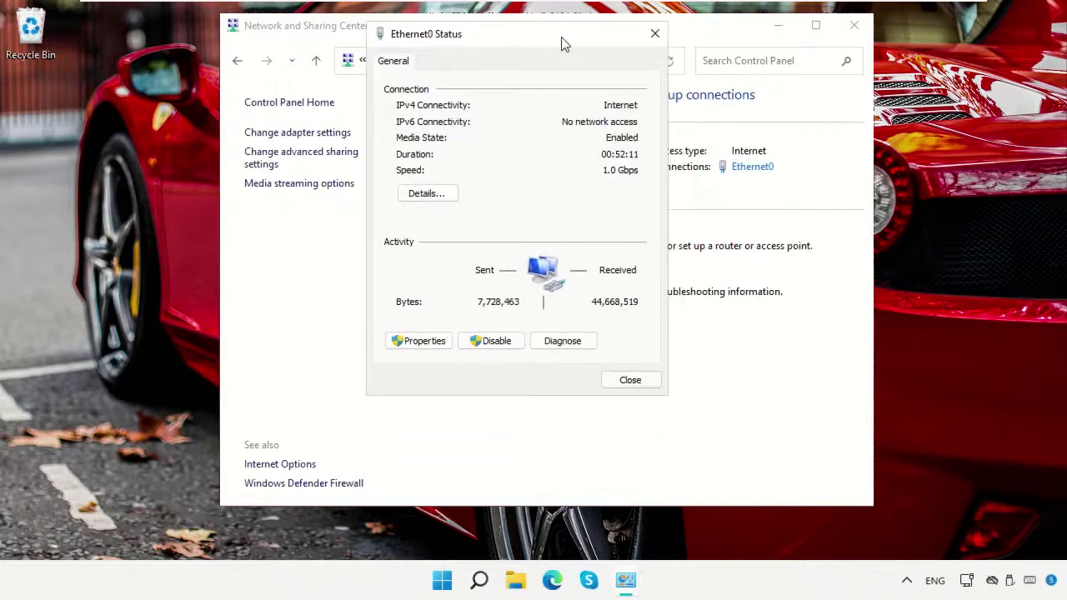
click(404, 348)
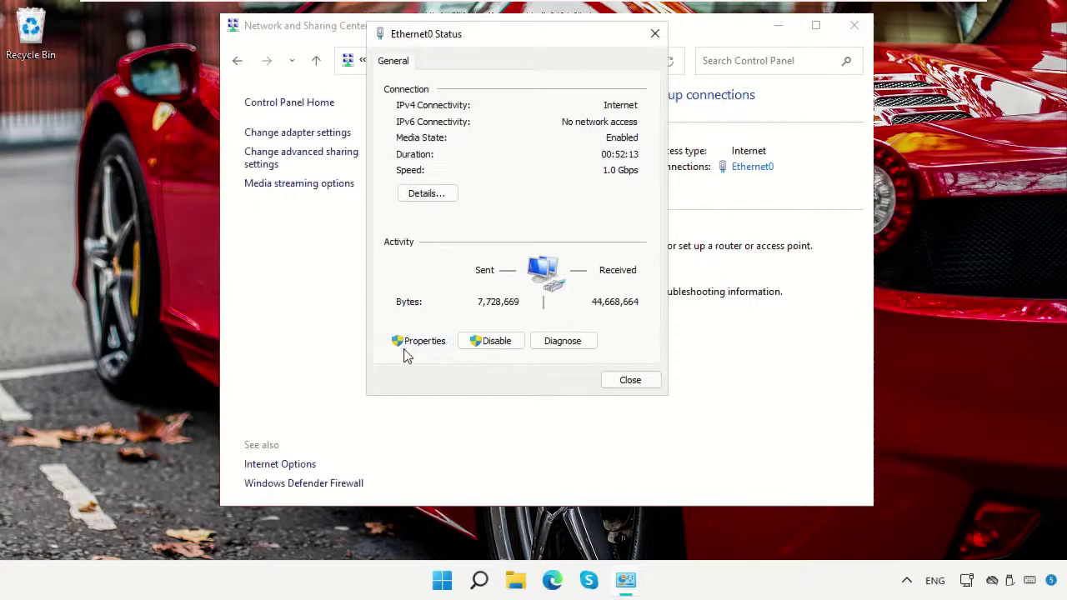
click(472, 230)
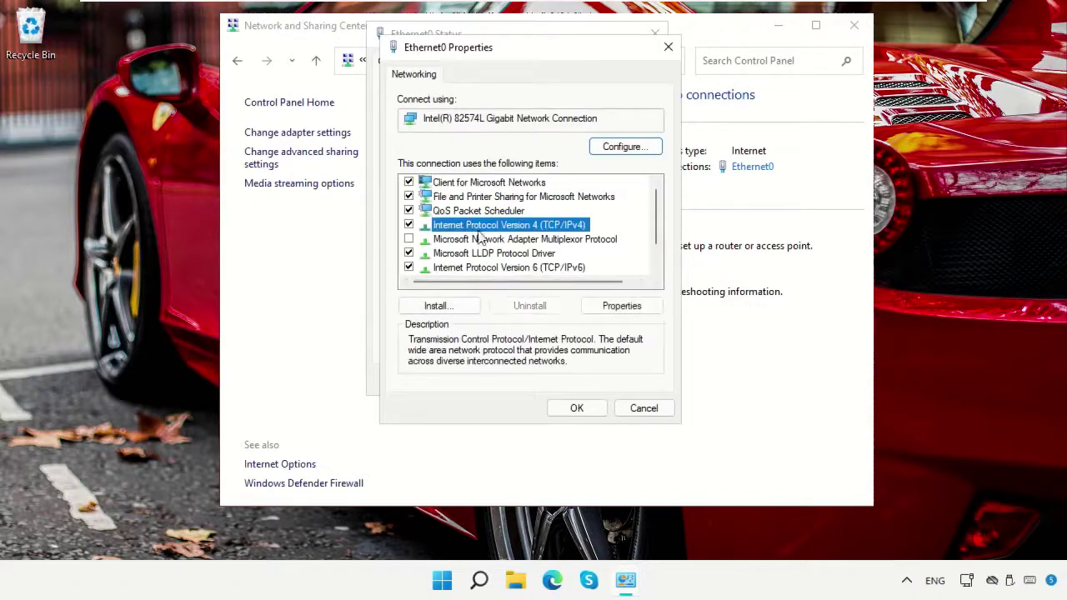
click(628, 305)
drag(553, 124, 513, 46)
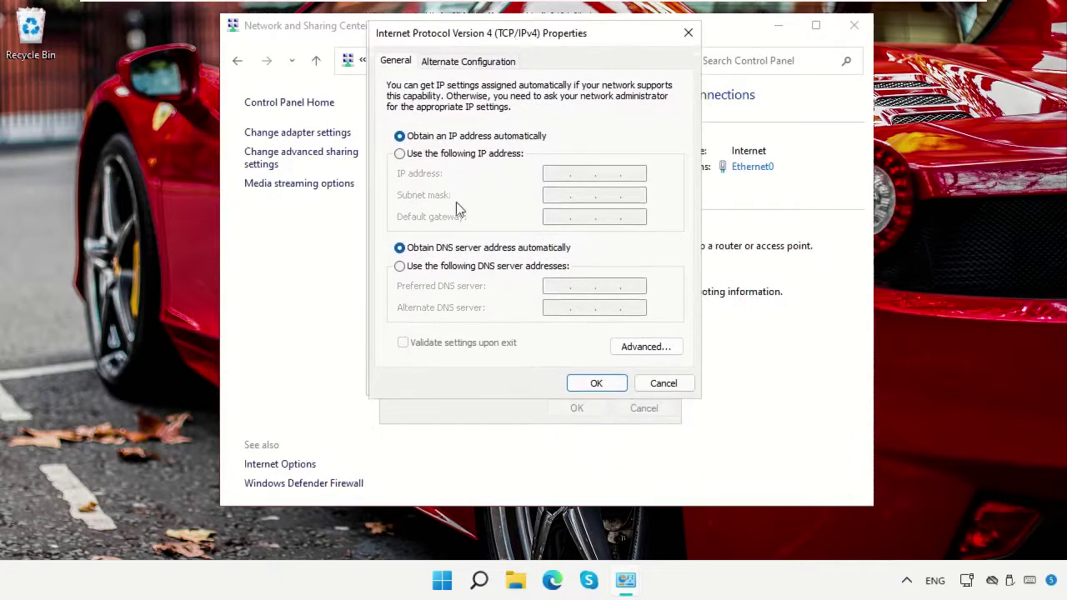
- Set the preferred DNS server to 8.8.8.8 and the alternate to 8.8.4.4, save the connection settings and close the network windows
click(401, 266)
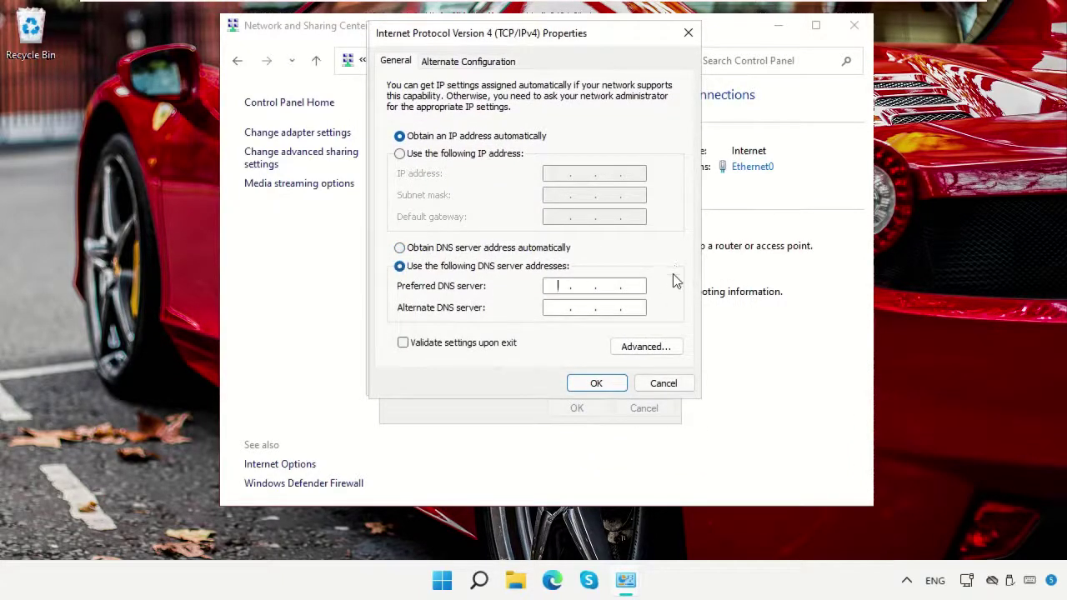
text(8.8.8.8)
text(8.8.4.4)
click(605, 386)
click(583, 408)
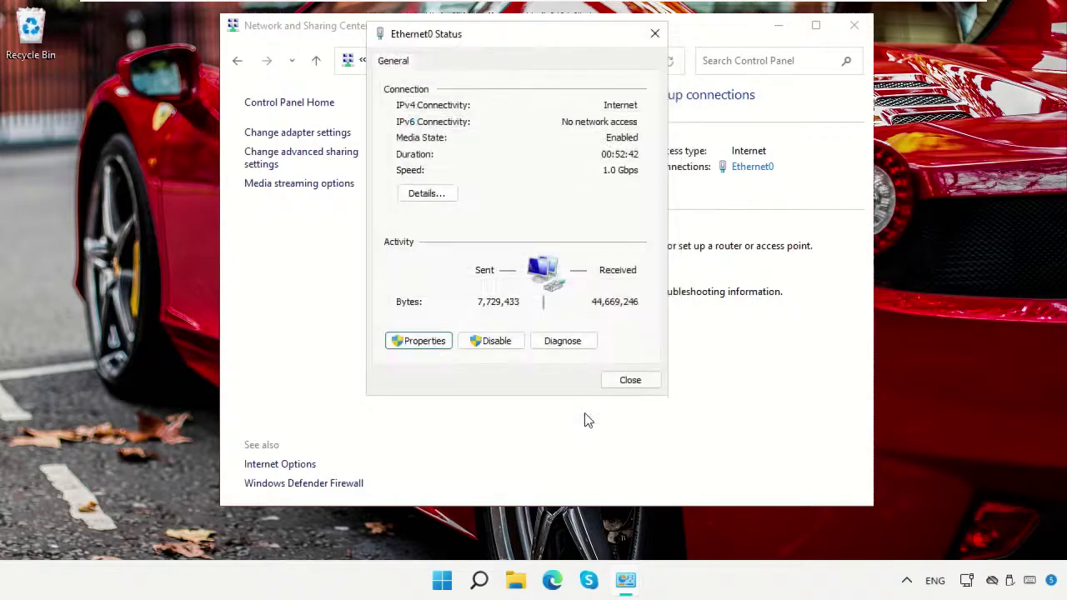
click(630, 382)
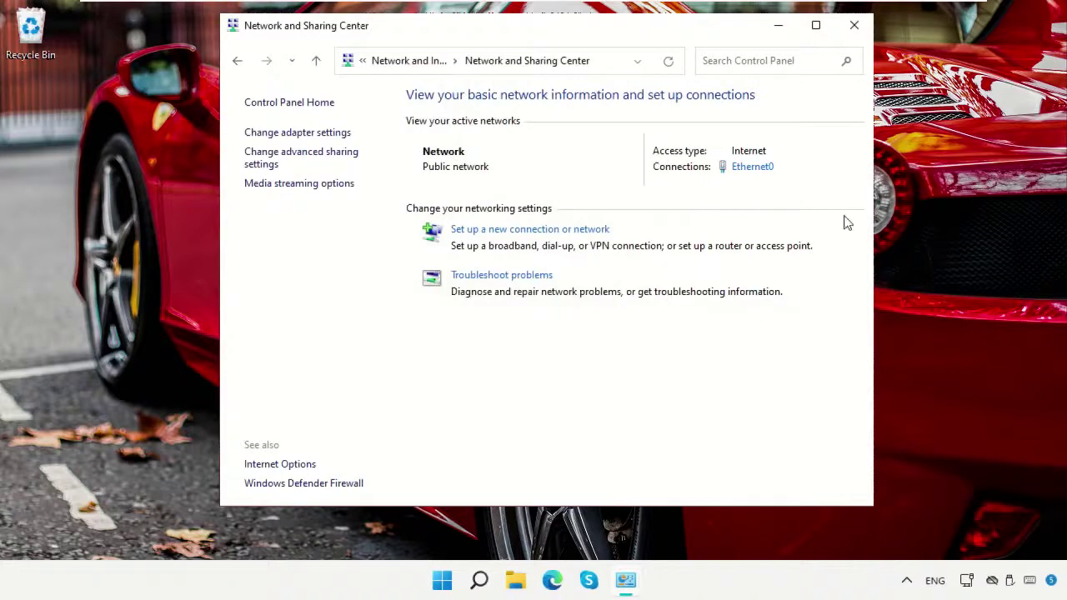
click(854, 25)
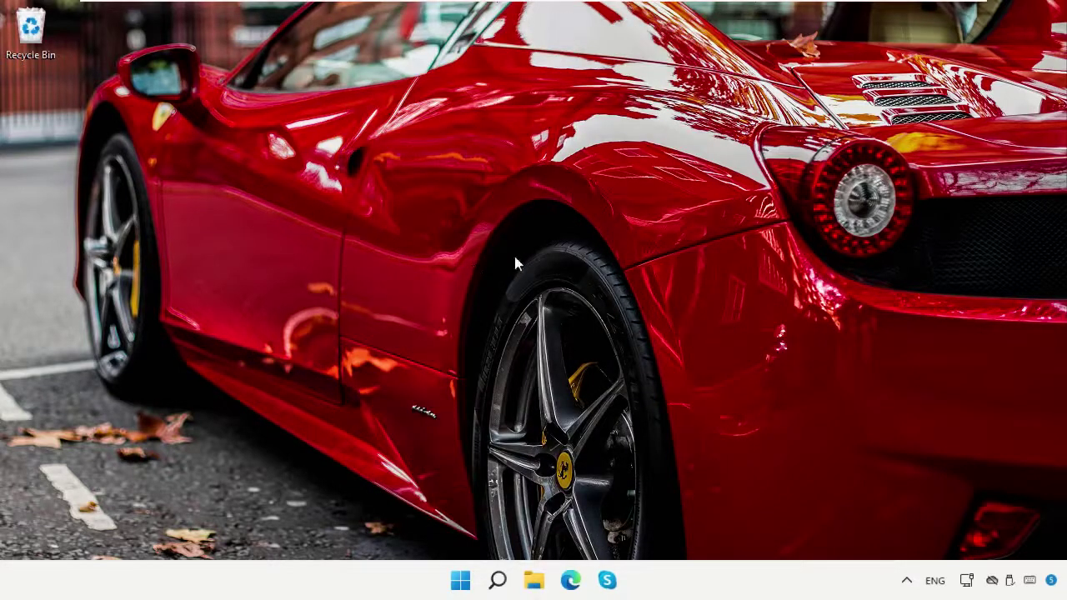
- Open the Delivery Optimization page in the advanced options of Windows Update in the Settings app
click(496, 580)
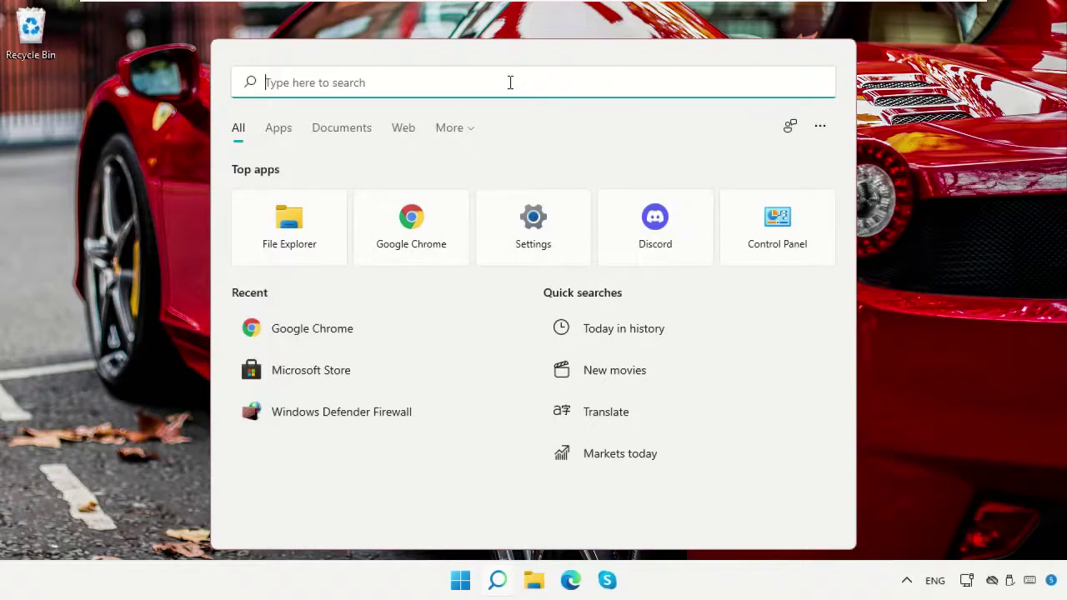
text(Settings)
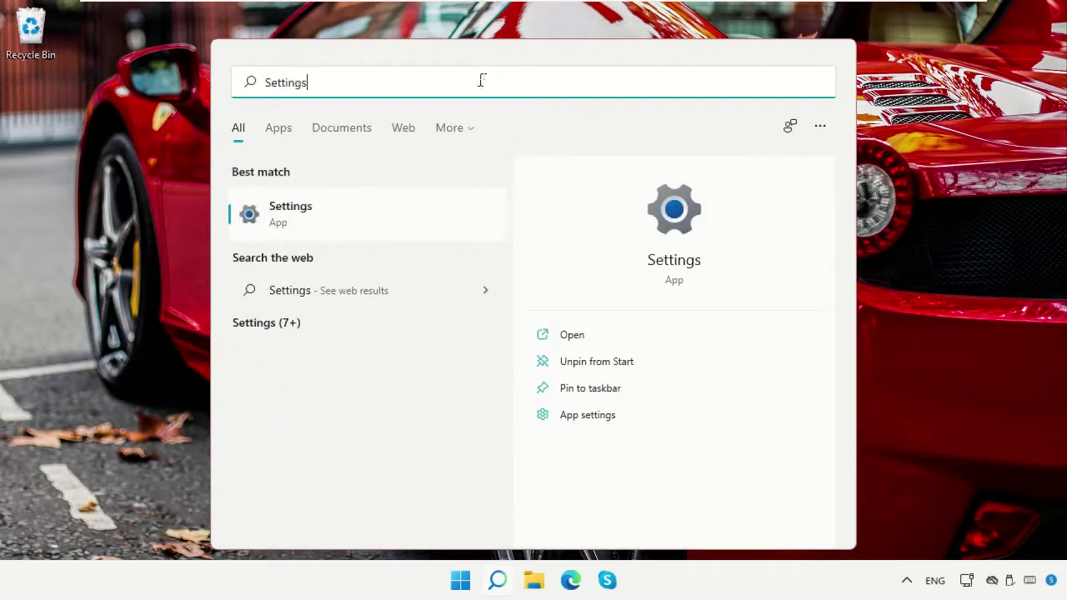
click(340, 221)
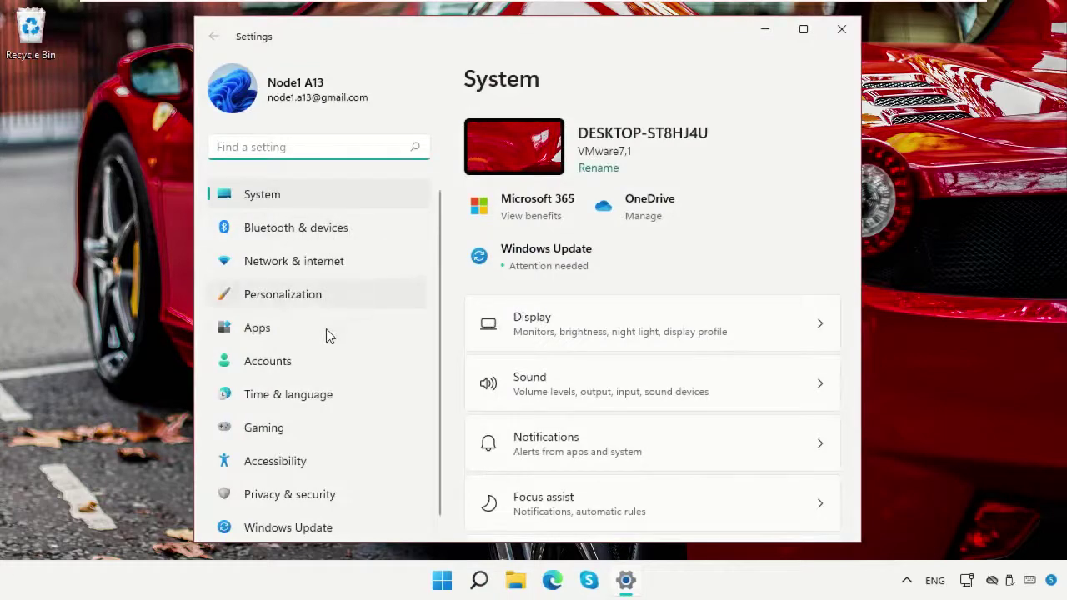
click(332, 526)
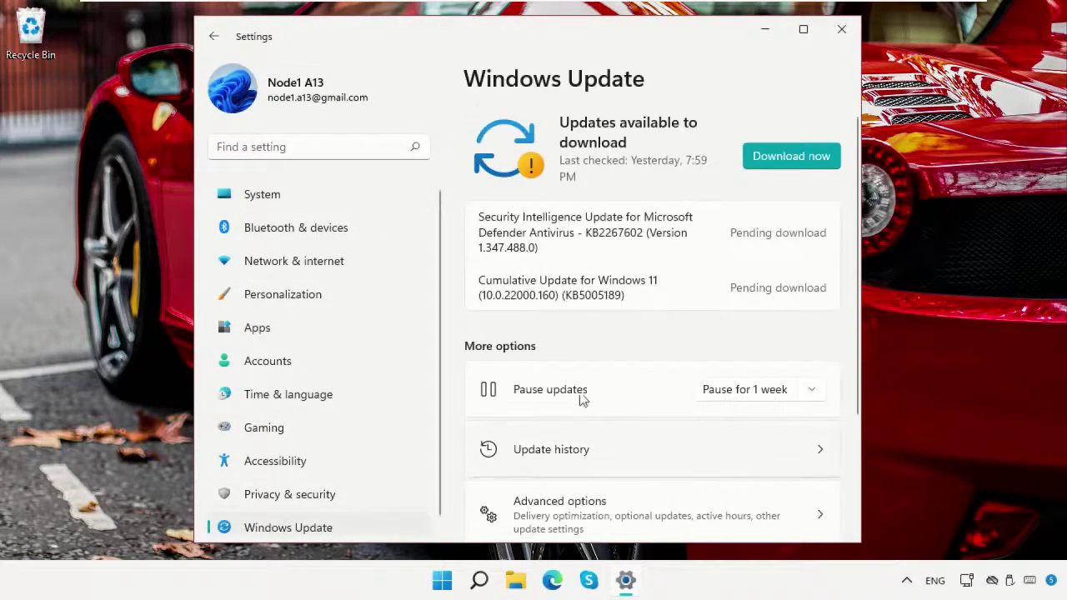
scroll(657, 319, down, 3)
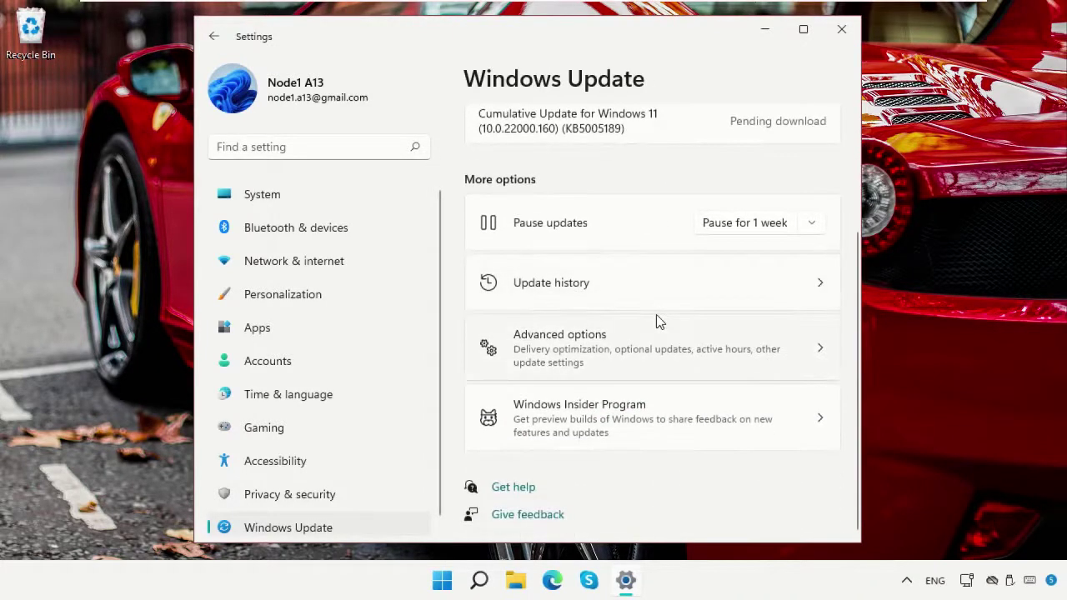
click(644, 348)
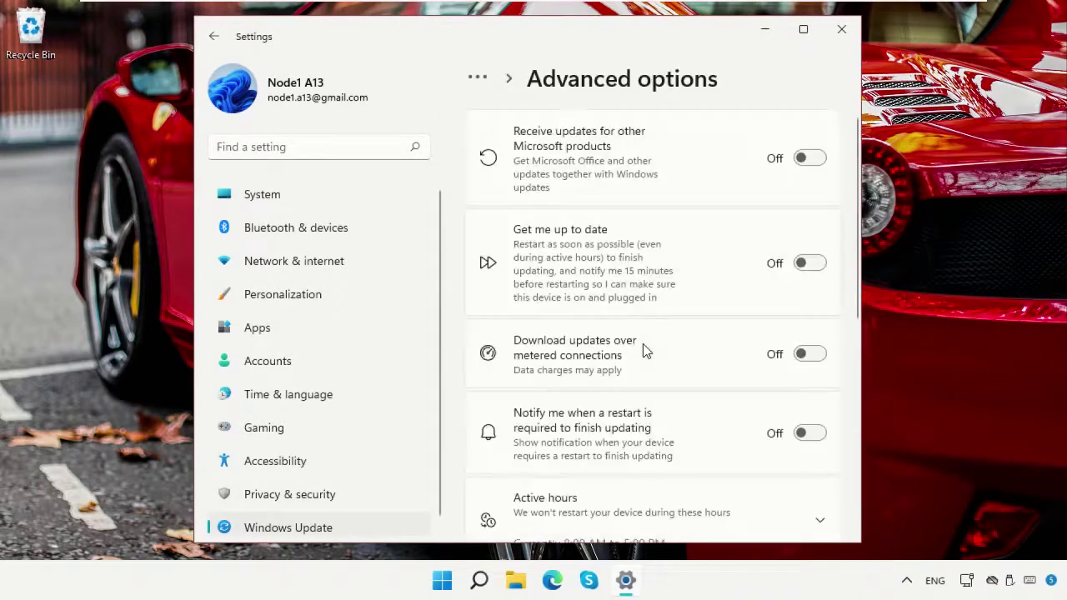
scroll(643, 343, down, 4)
scroll(643, 345, down, 2)
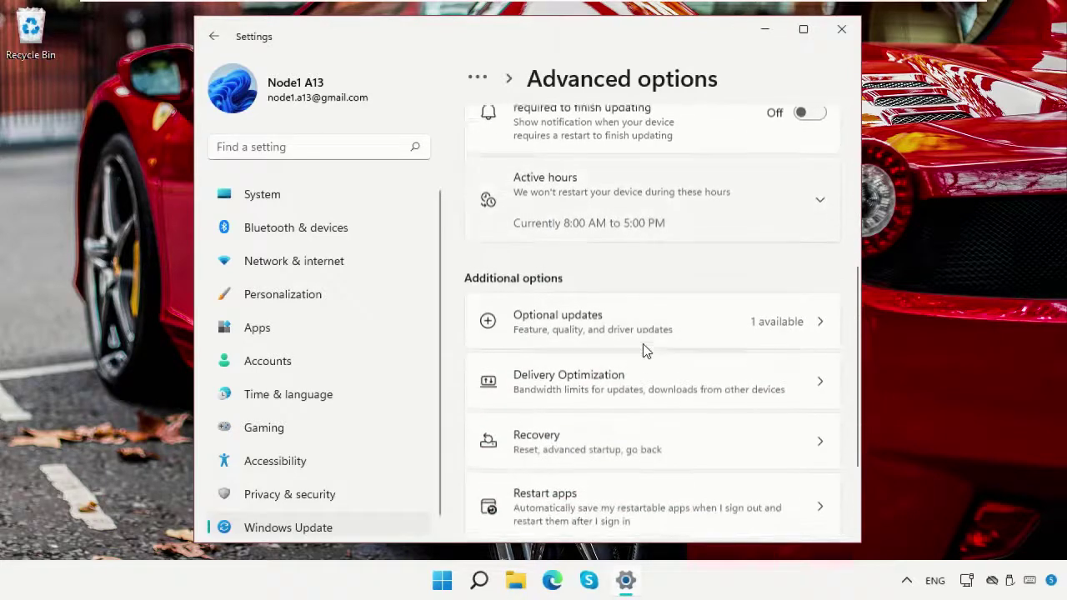
click(638, 384)
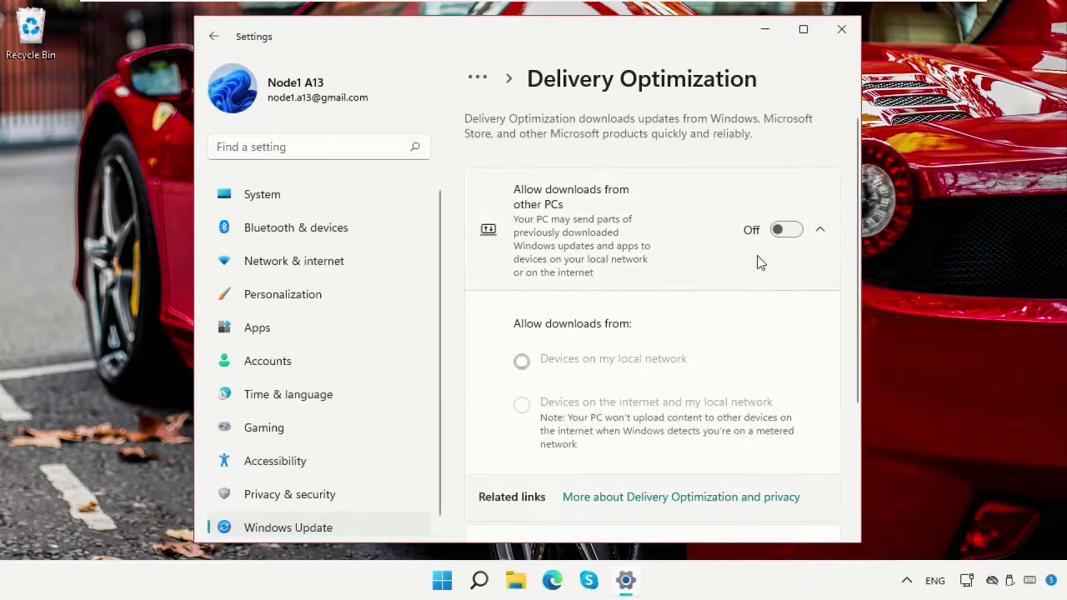
- Switch Allow downloads from other PCs on and back off, and close Settings
click(781, 235)
click(783, 238)
click(840, 33)
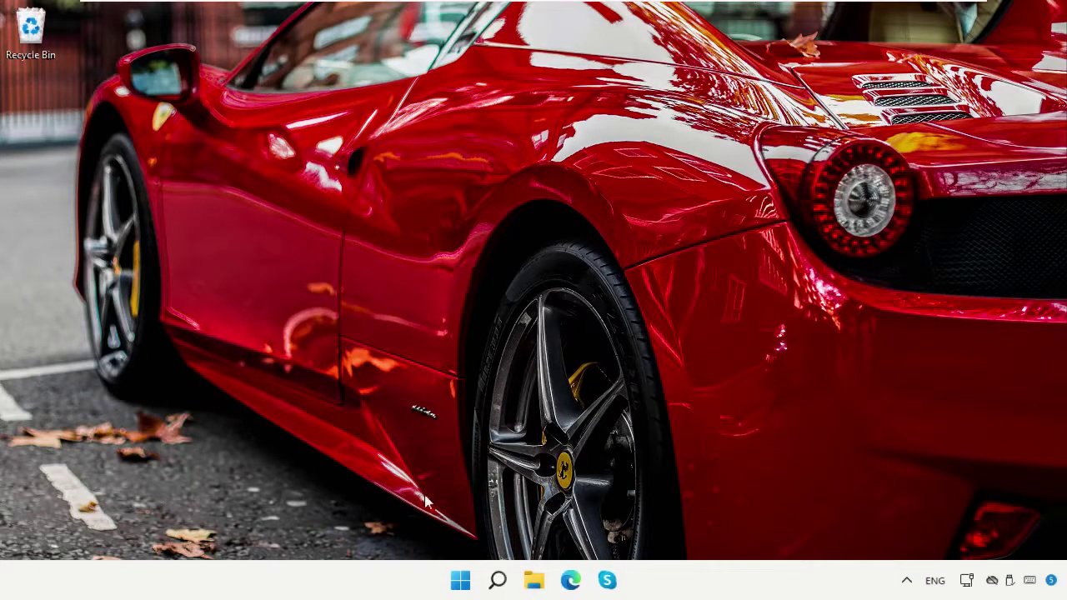
- Open the Services app and bring up the properties of the Windows Update service
click(497, 580)
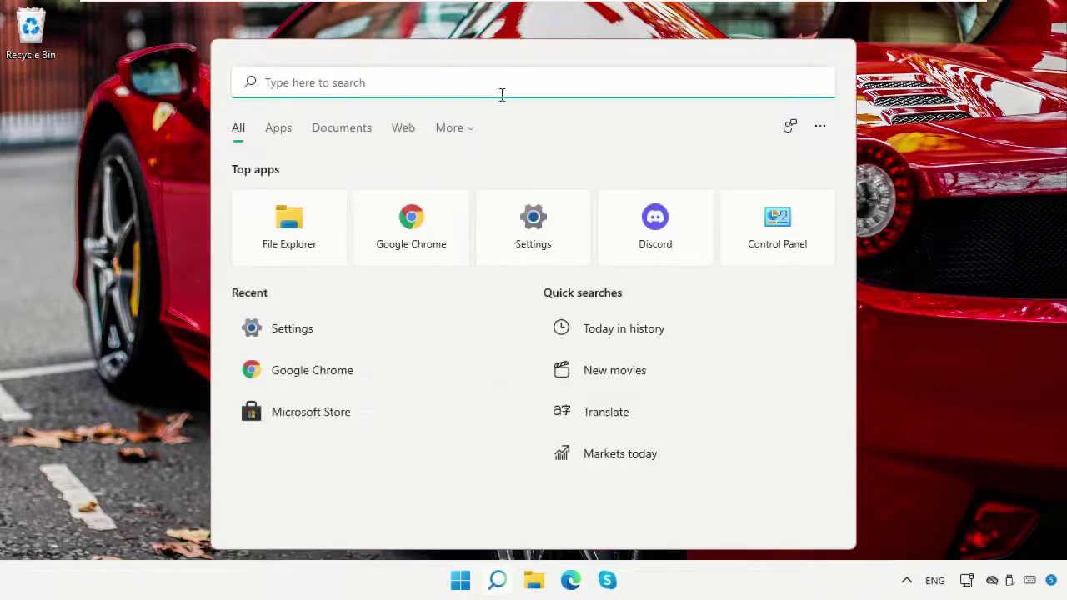
text(Services)
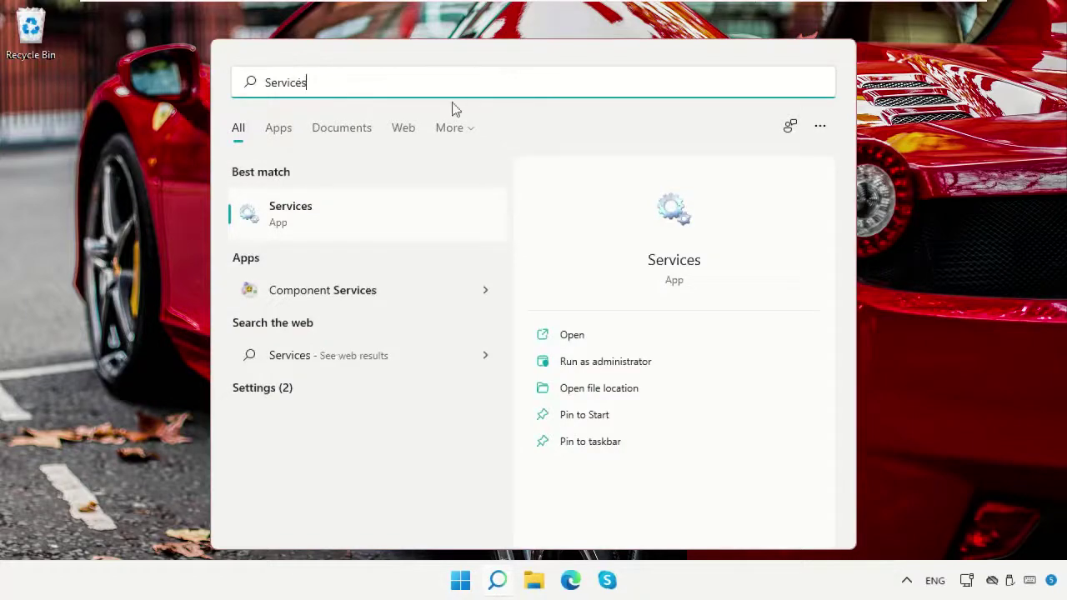
click(367, 206)
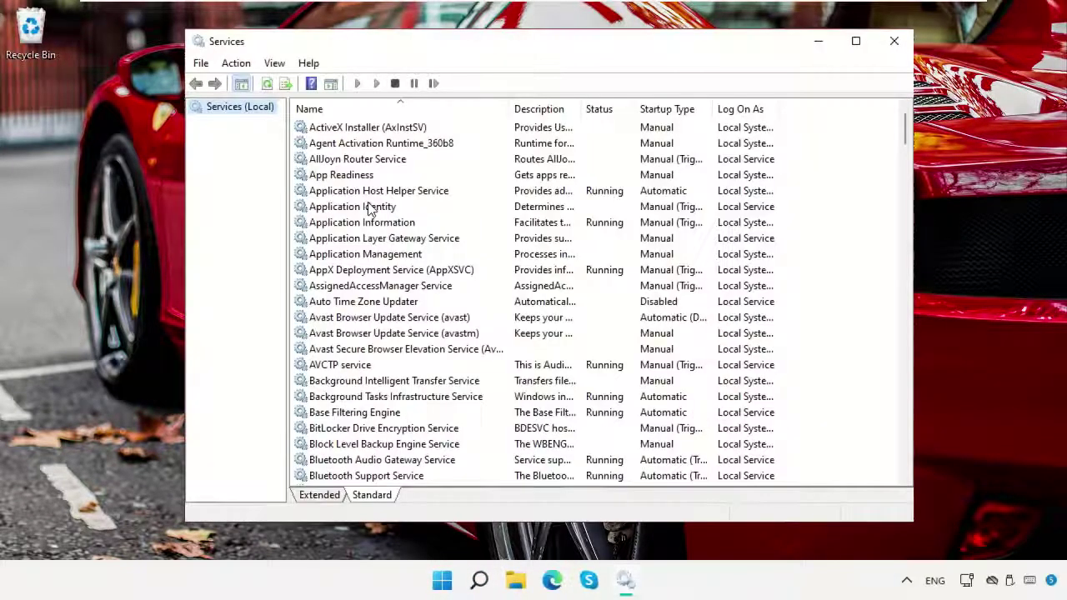
drag(904, 132, 904, 454)
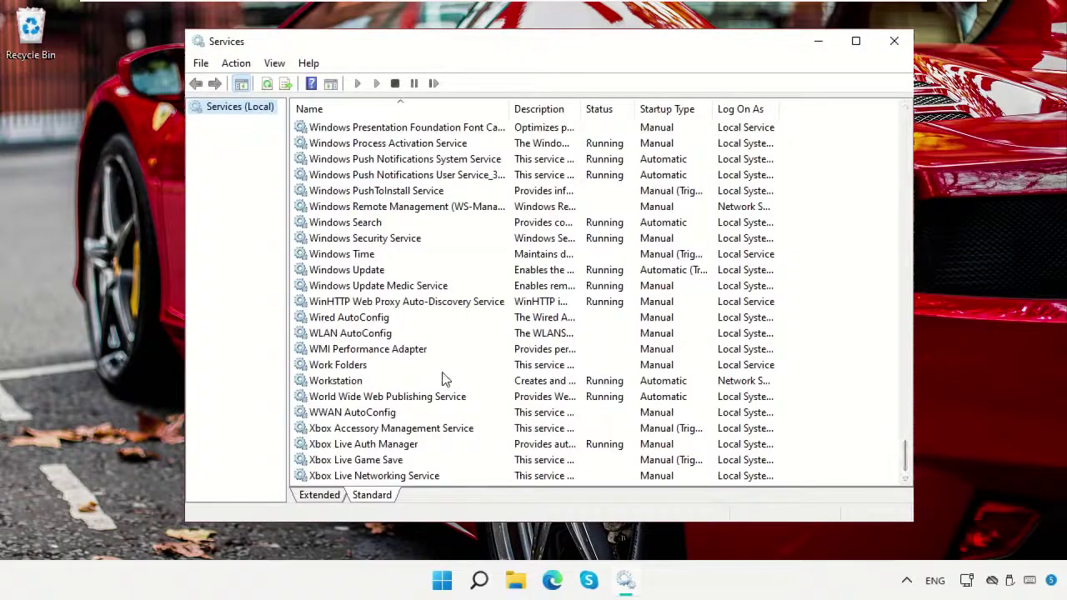
click(364, 271)
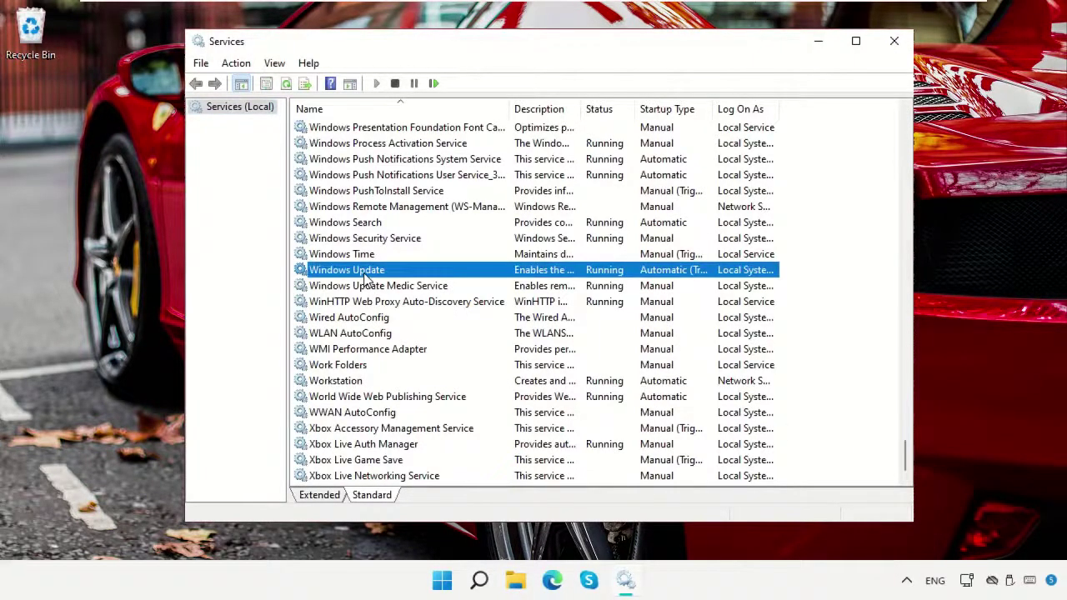
right_click(364, 278)
click(418, 436)
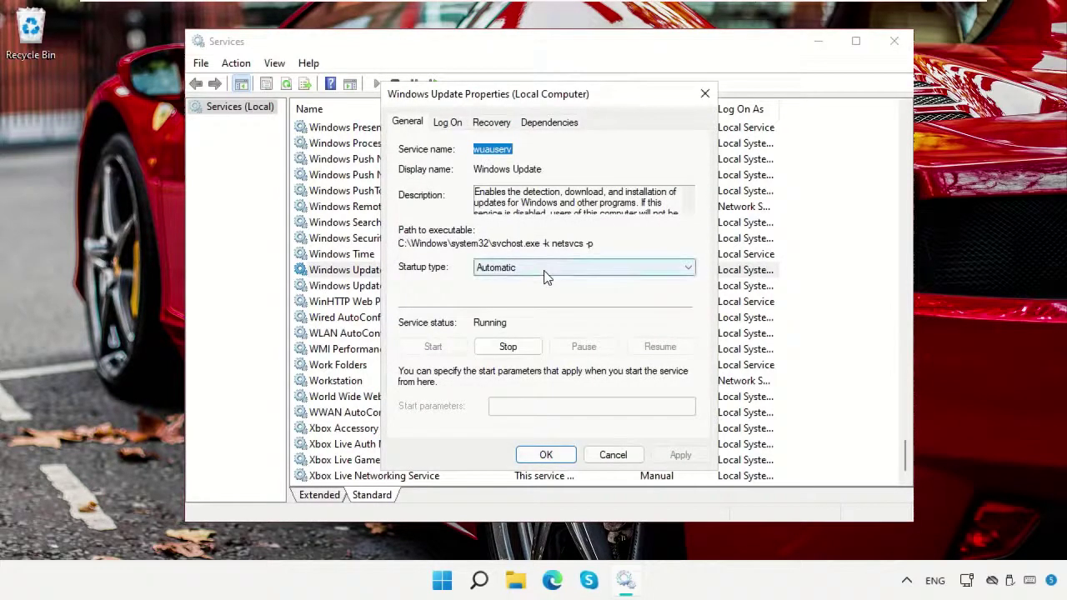
- Set the Windows Update service's startup type to Disabled, stop the service and save the change
click(545, 271)
click(527, 315)
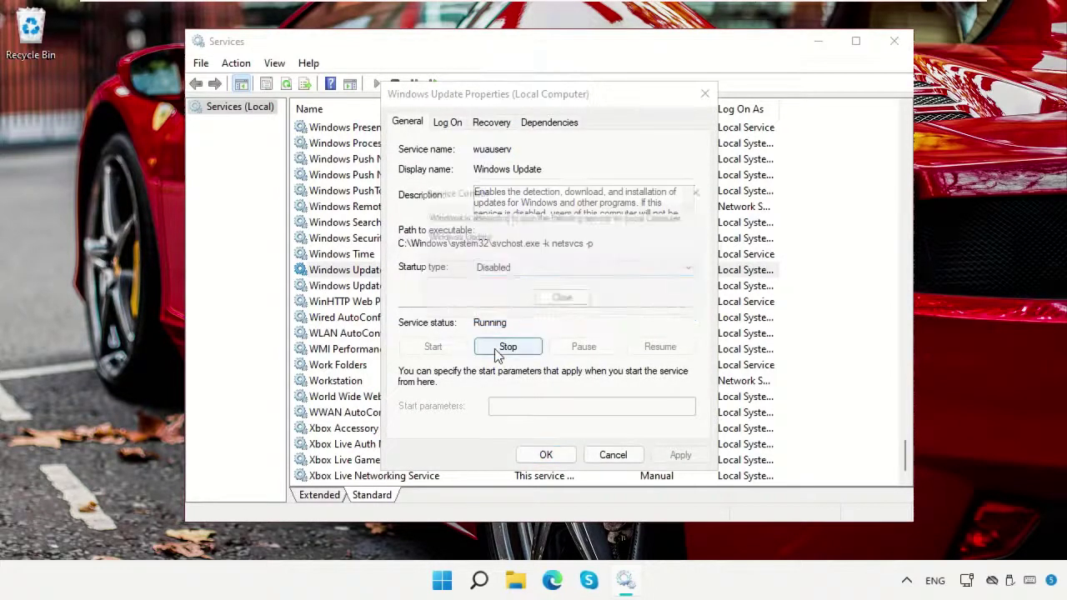
click(503, 346)
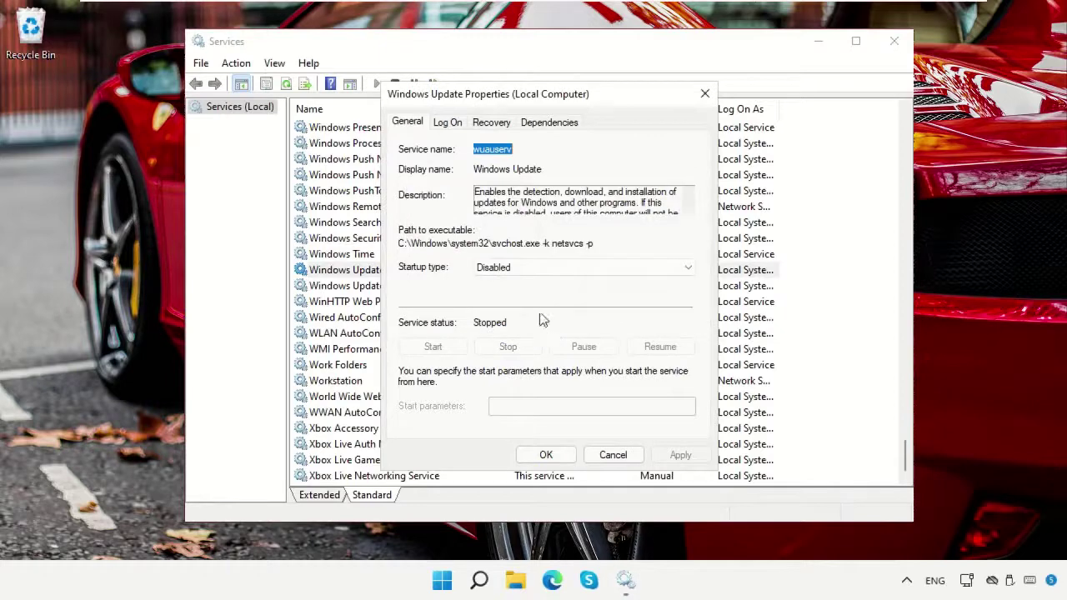
click(523, 456)
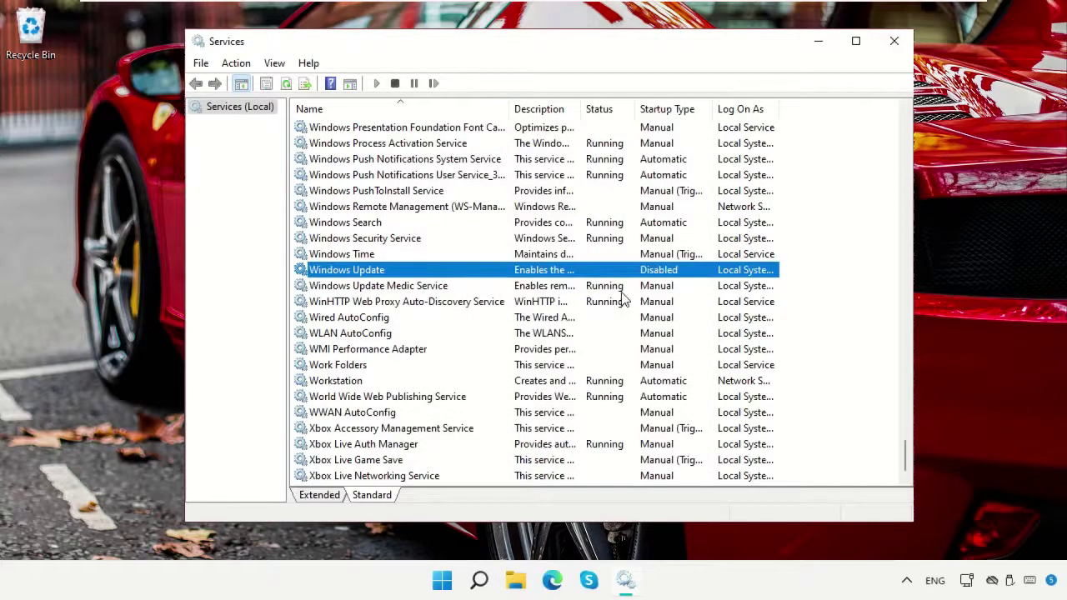
drag(637, 109, 660, 110)
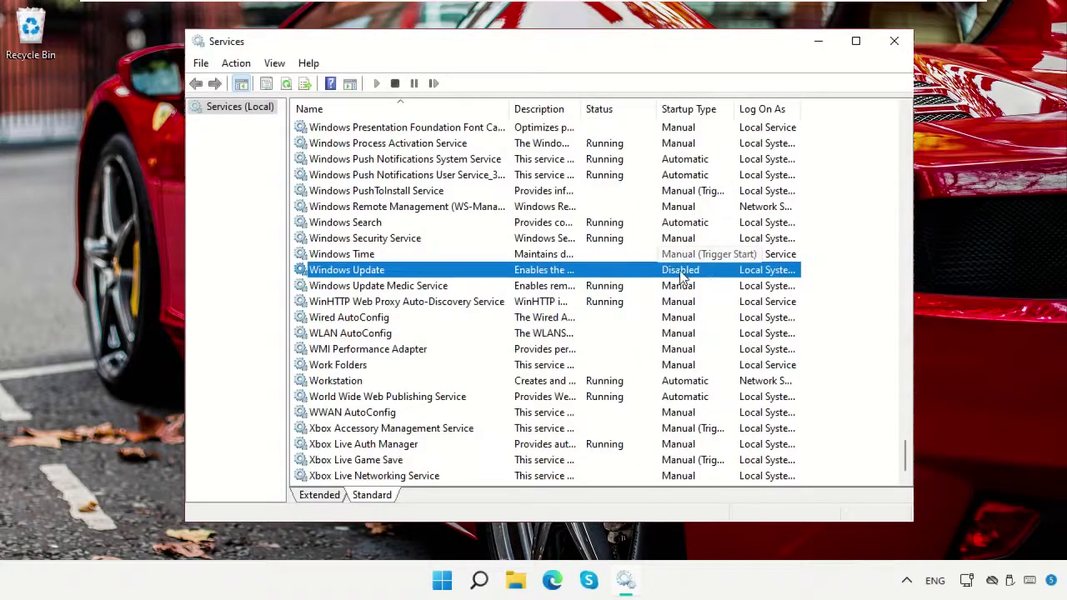
- Set the Windows Update service's startup type back to Automatic, apply it, start the service and close Services
right_click(450, 271)
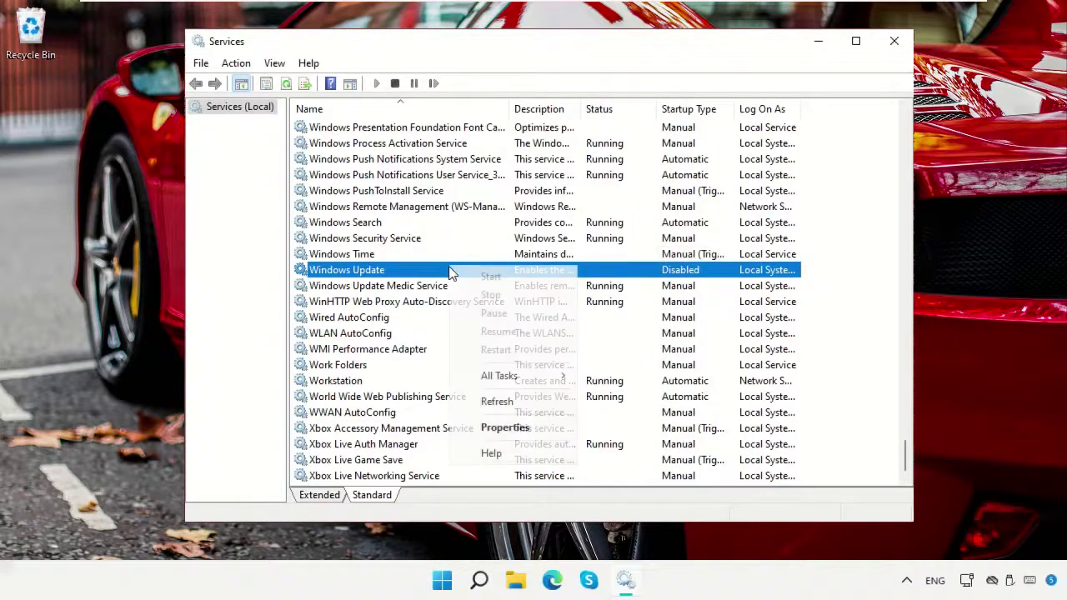
click(494, 429)
click(492, 267)
click(491, 295)
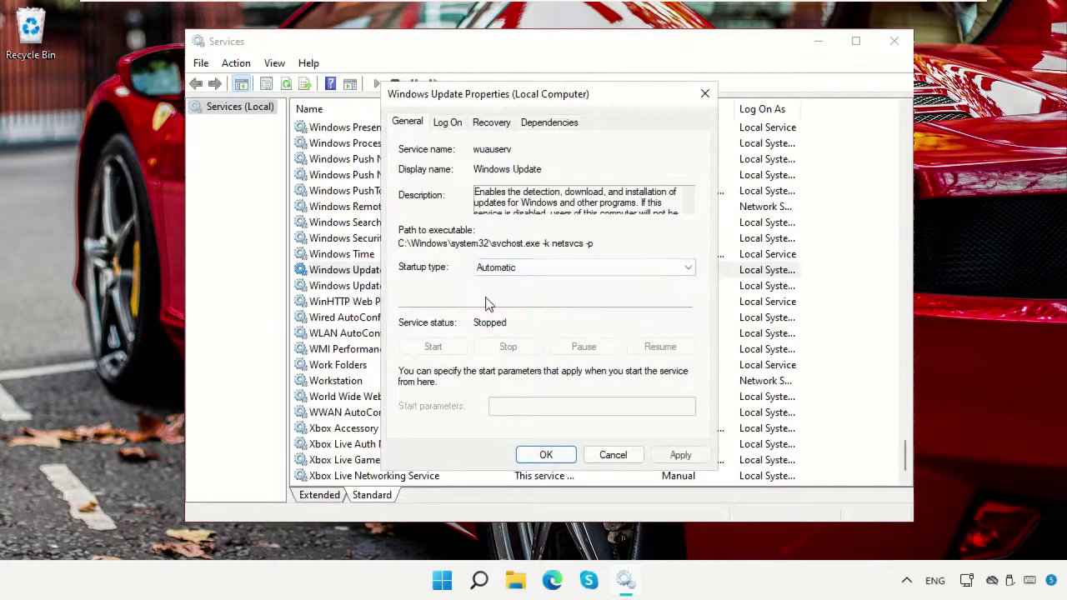
click(670, 455)
click(438, 349)
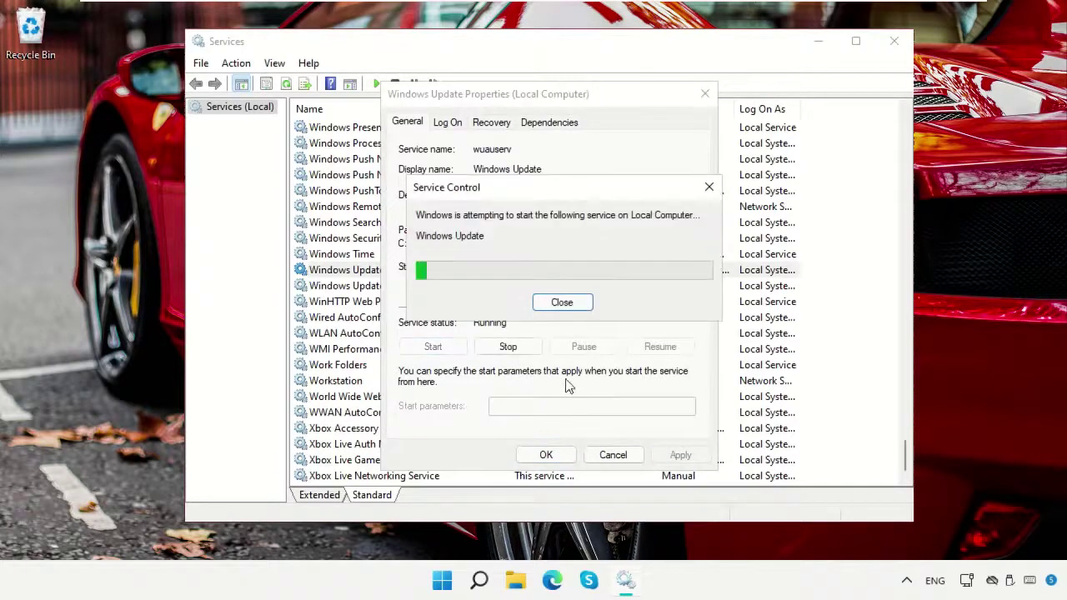
click(546, 455)
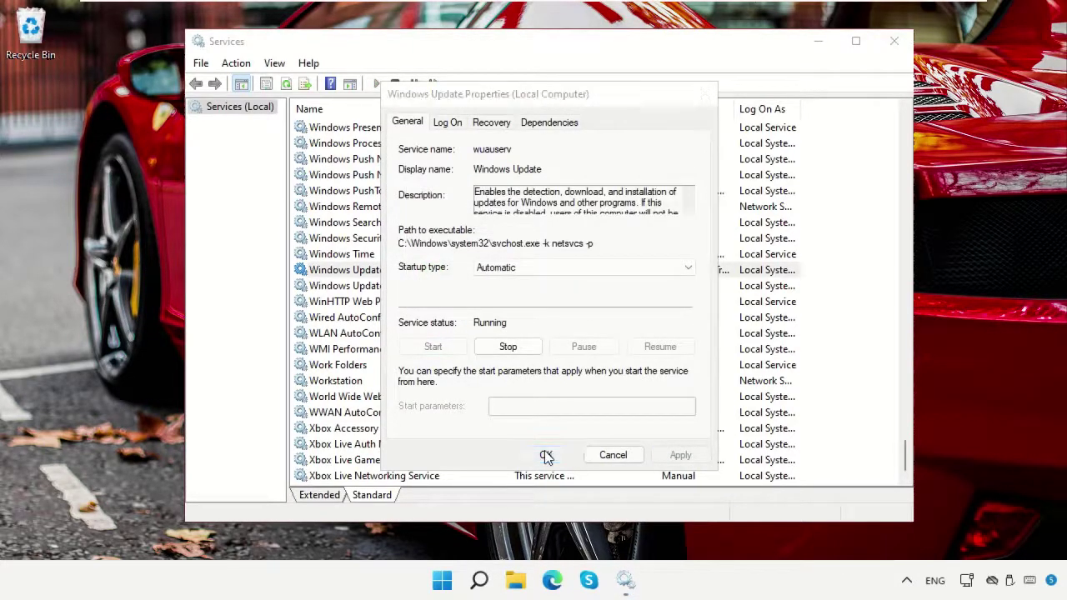
click(893, 40)
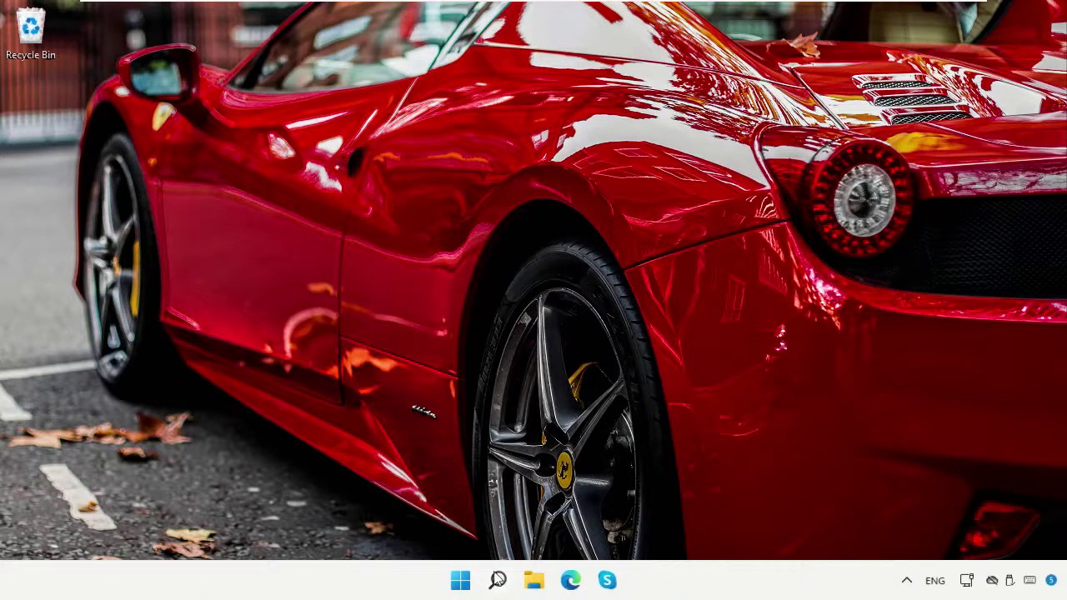
- Open the Local Group Policy Editor through a search for Edit Group Policy and widen its policy tree
click(497, 580)
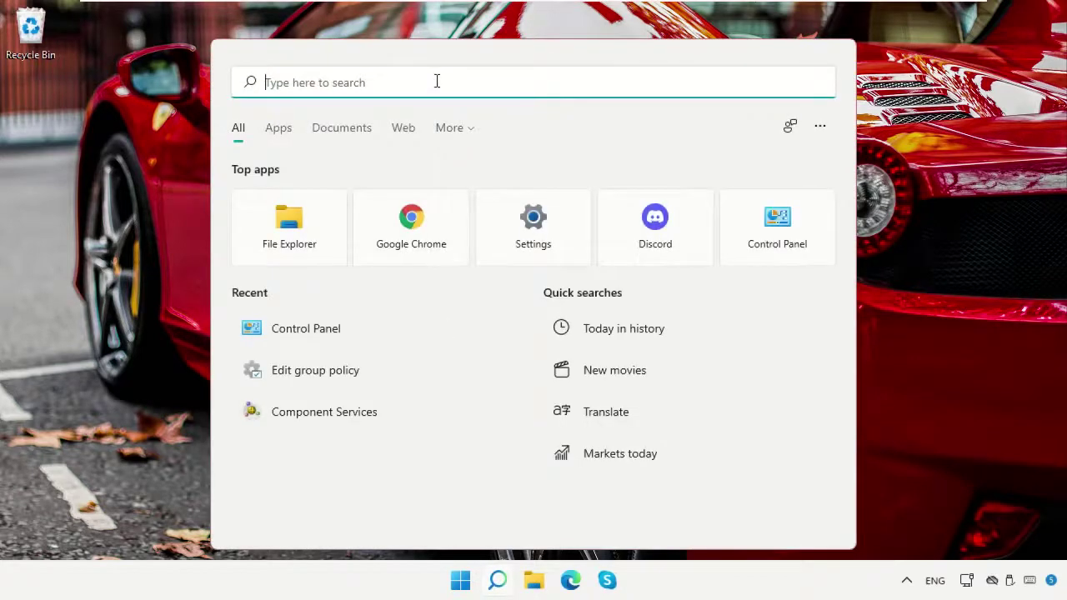
text(Edit Group Policy)
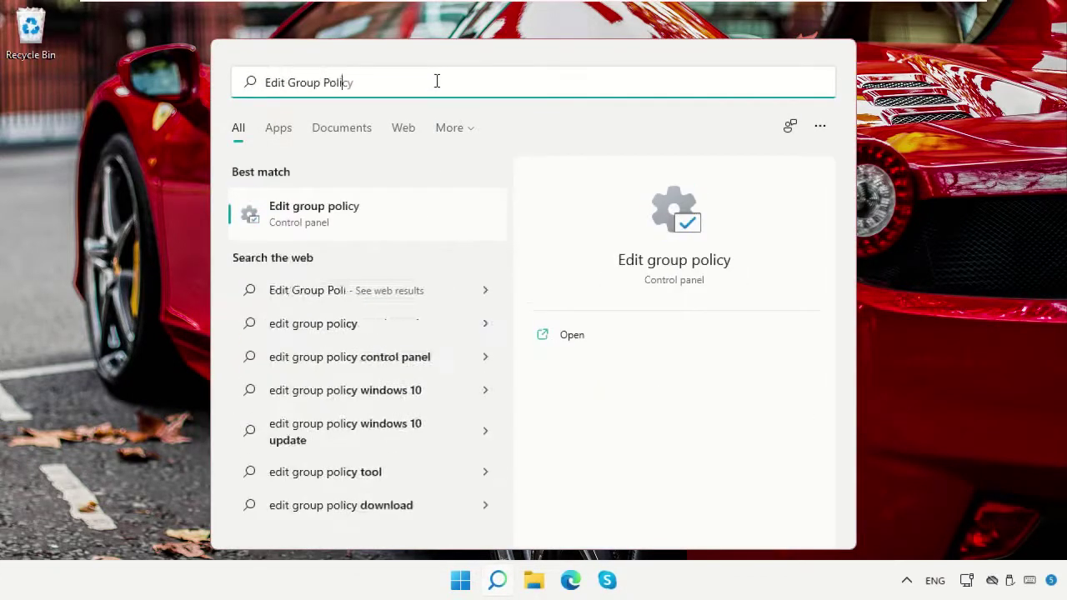
click(371, 212)
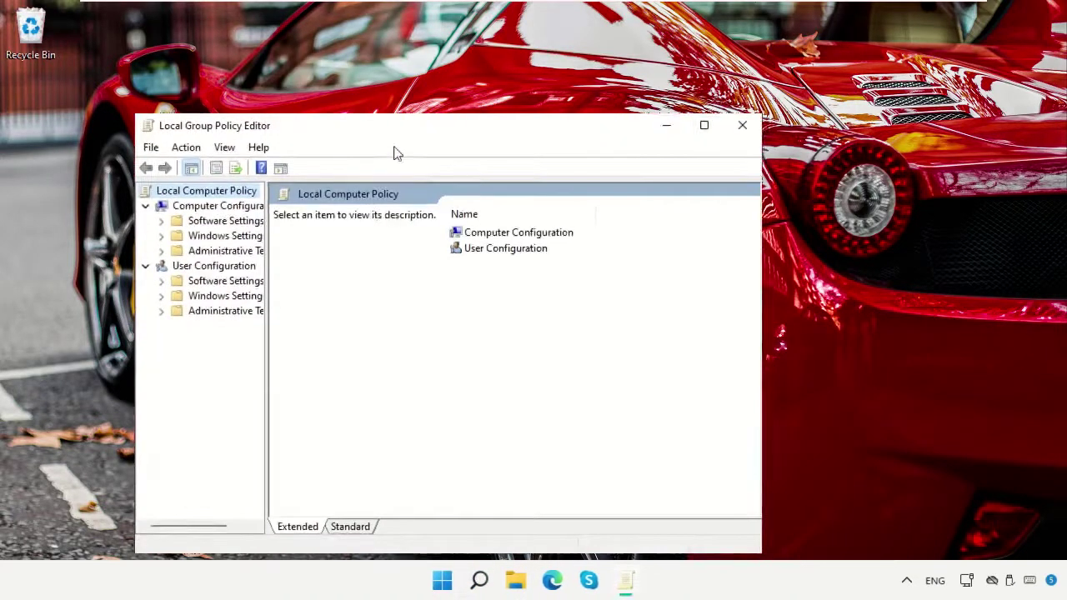
drag(411, 134, 526, 44)
drag(381, 108, 468, 108)
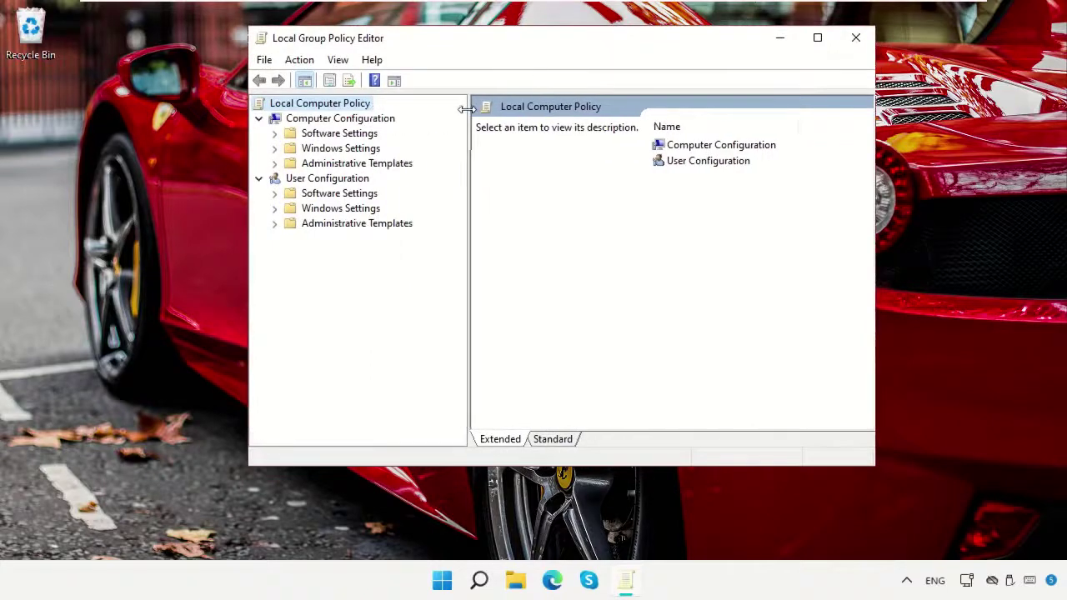
- Go to the QoS Packet Scheduler settings in Computer Configuration, under Administrative Templates and Network
click(345, 119)
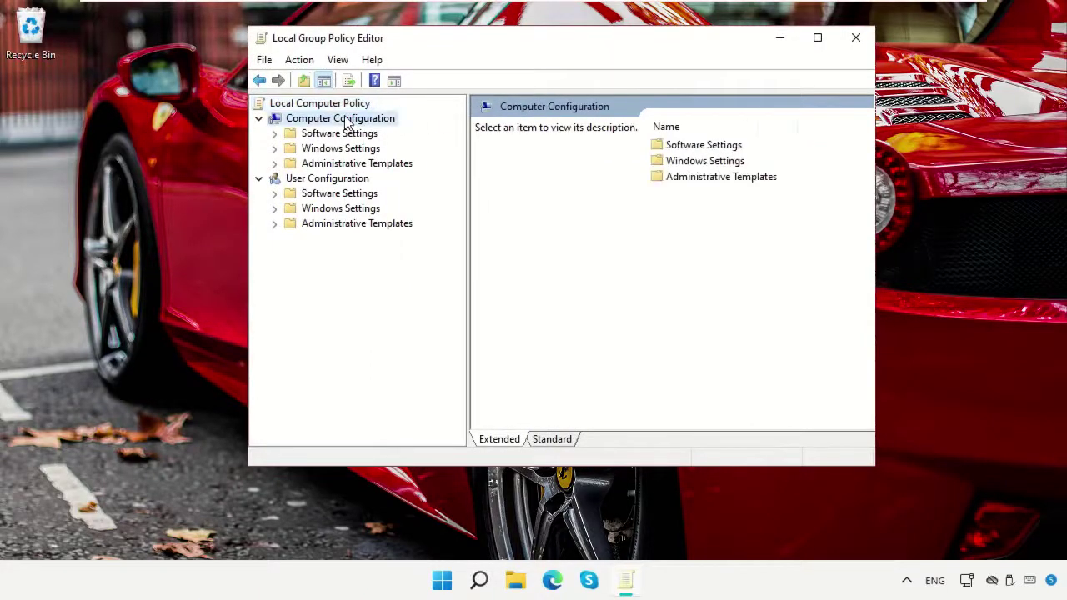
click(340, 165)
click(274, 163)
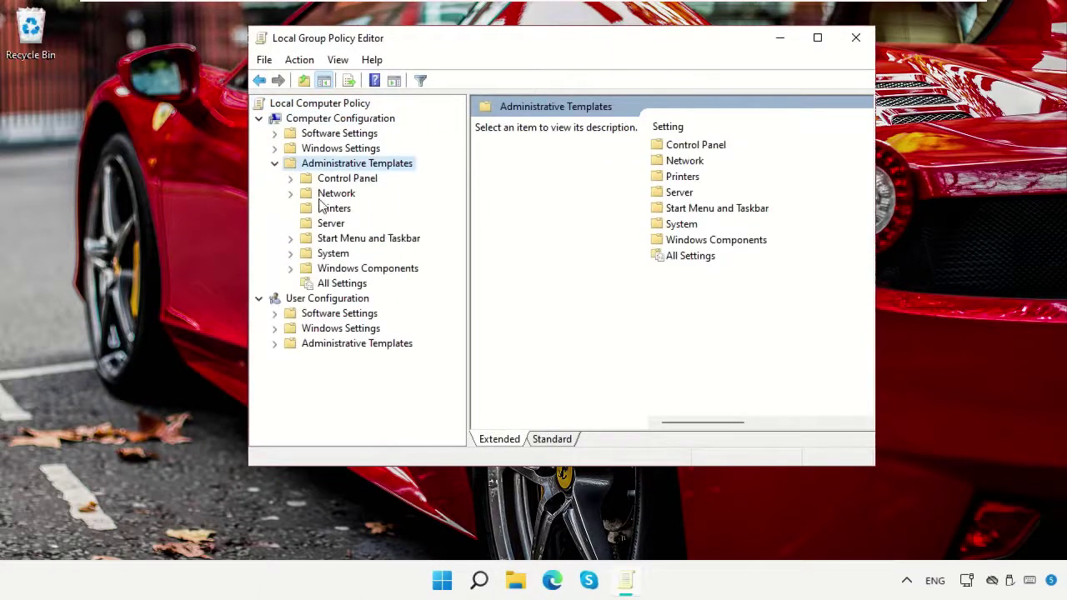
click(333, 193)
click(290, 193)
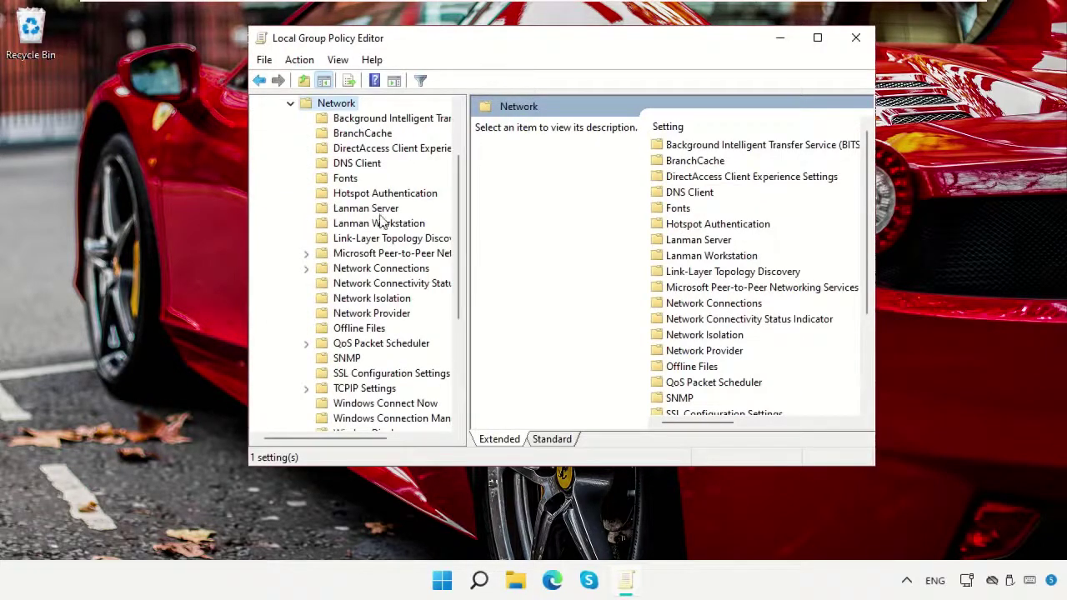
drag(467, 110, 522, 109)
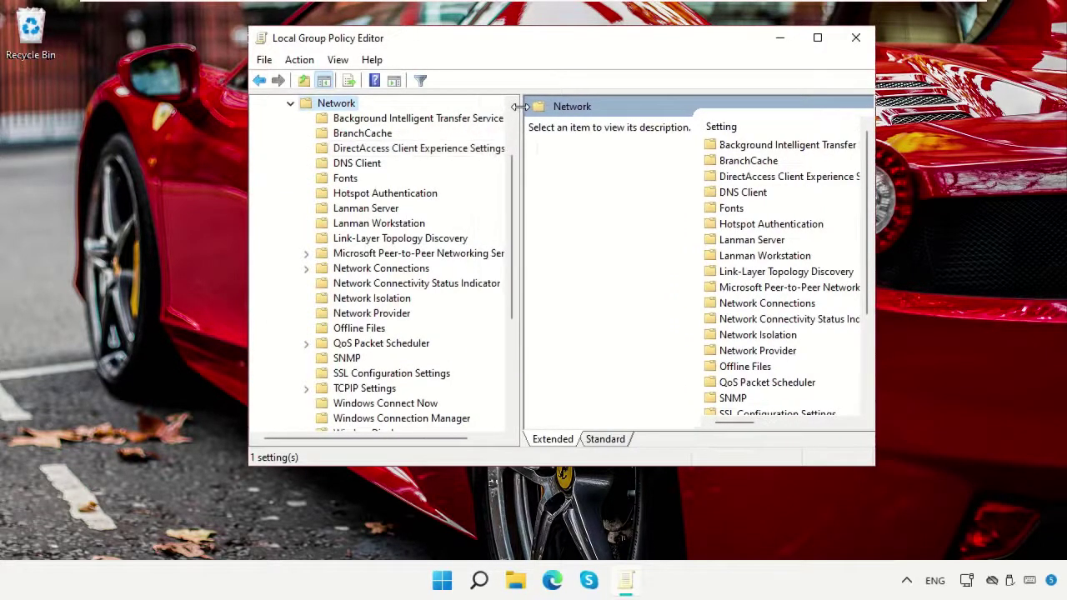
click(379, 345)
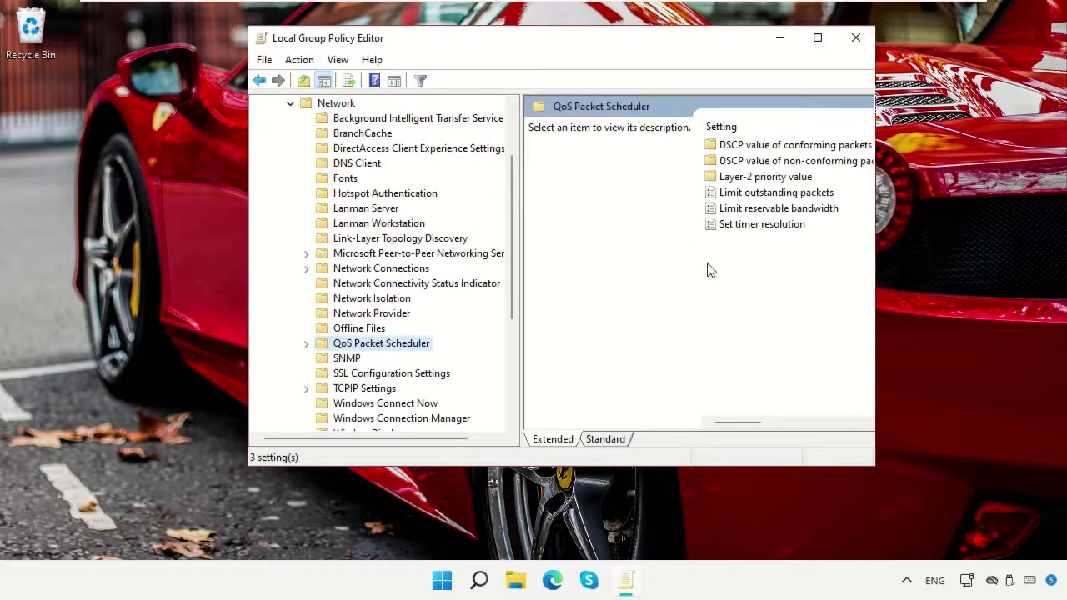
- Confirm the Limit reservable bandwidth policy as Enabled with a bandwidth limit of 0% and close the Local Group Policy Editor
click(747, 193)
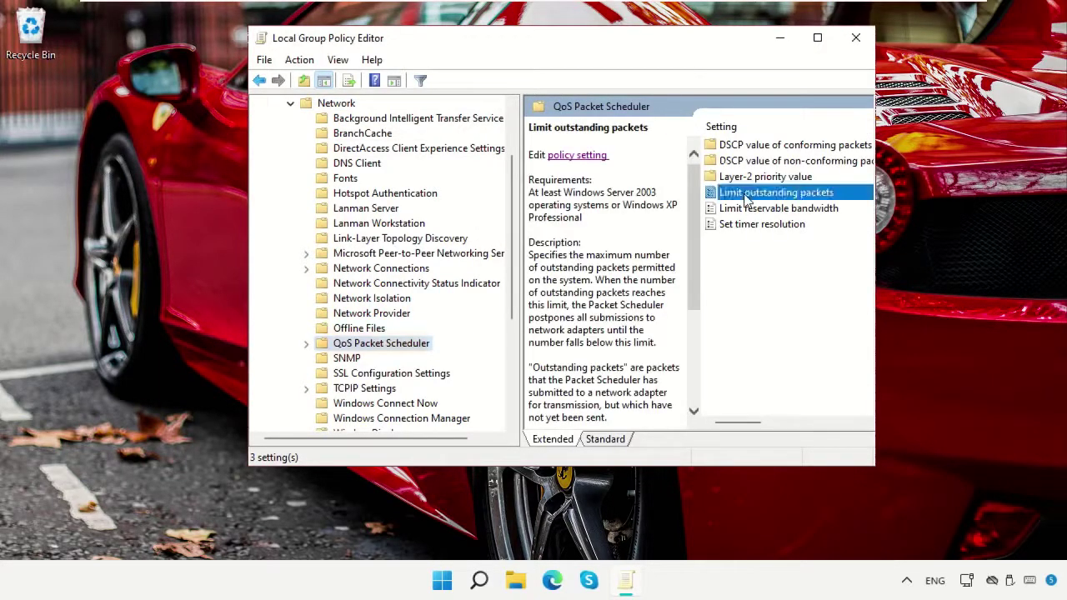
click(744, 208)
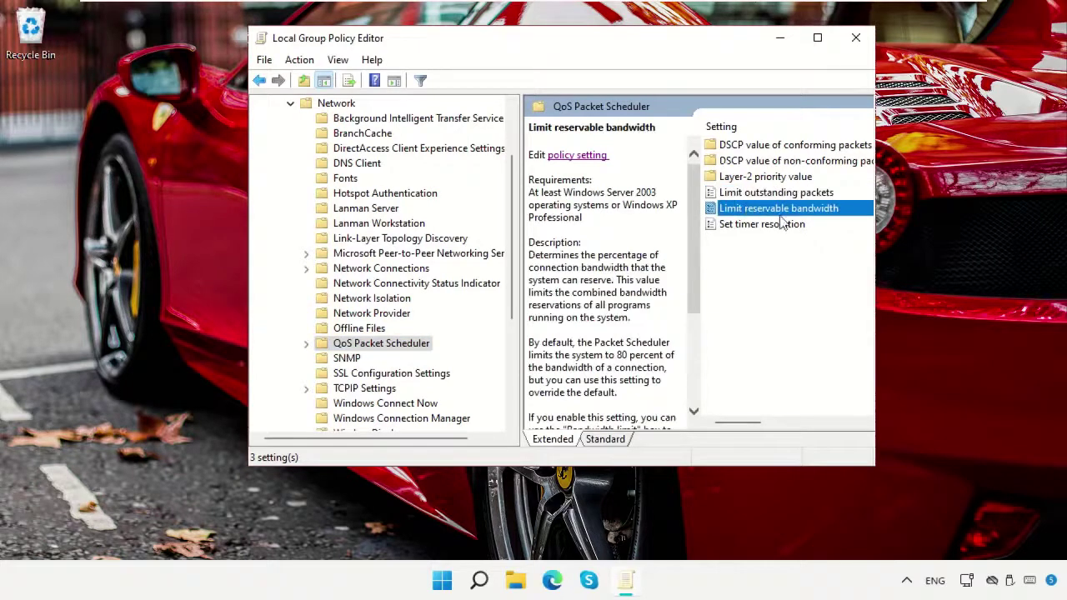
click(577, 155)
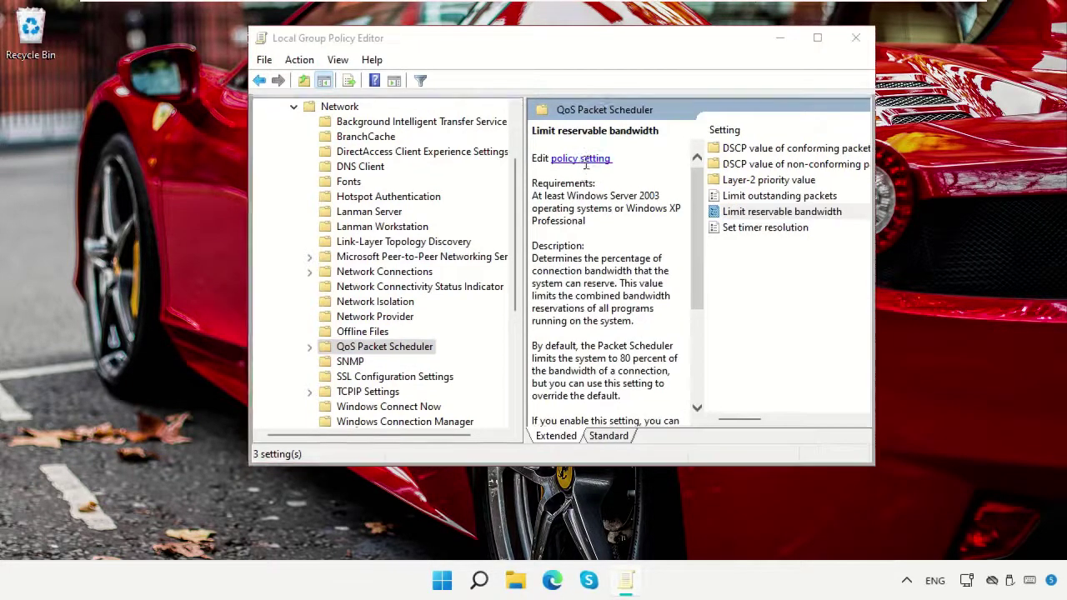
drag(386, 63, 540, 24)
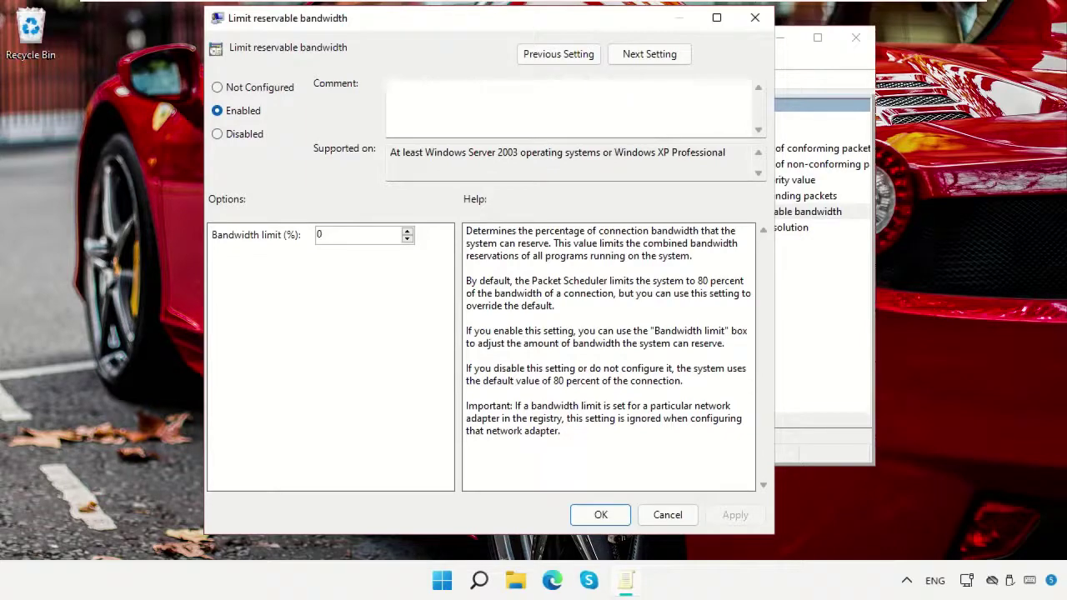
click(586, 514)
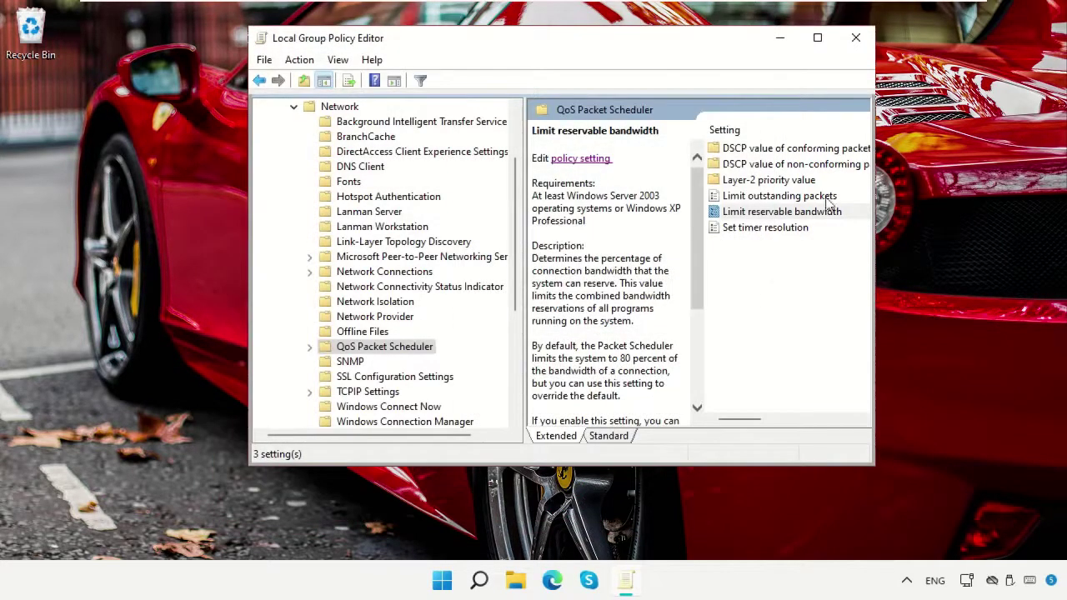
click(856, 40)
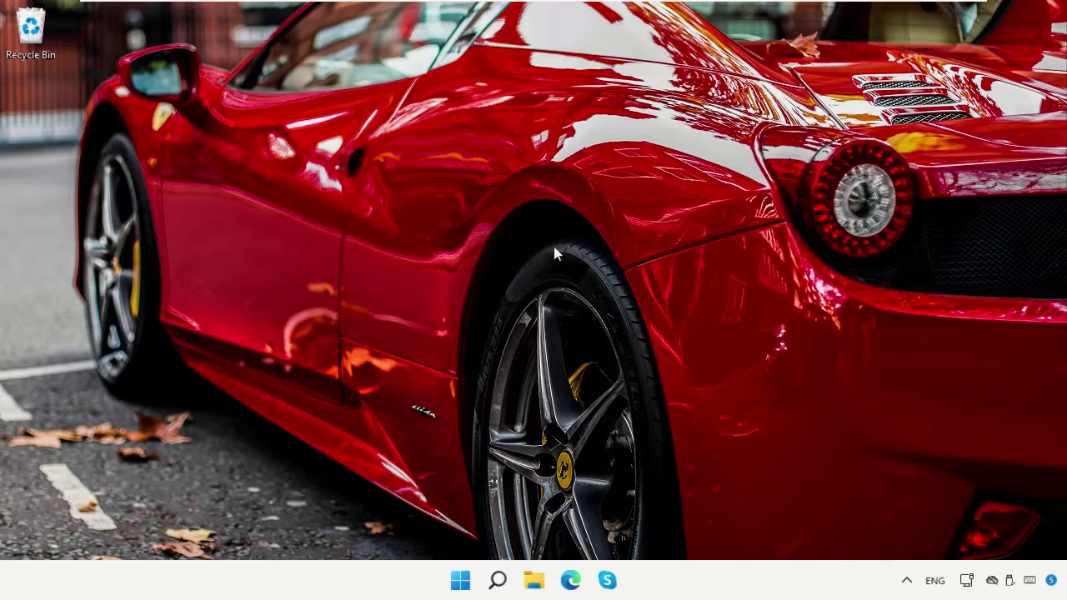
- Switch to Google Chrome and search Google for "speed test ookla"
click(497, 583)
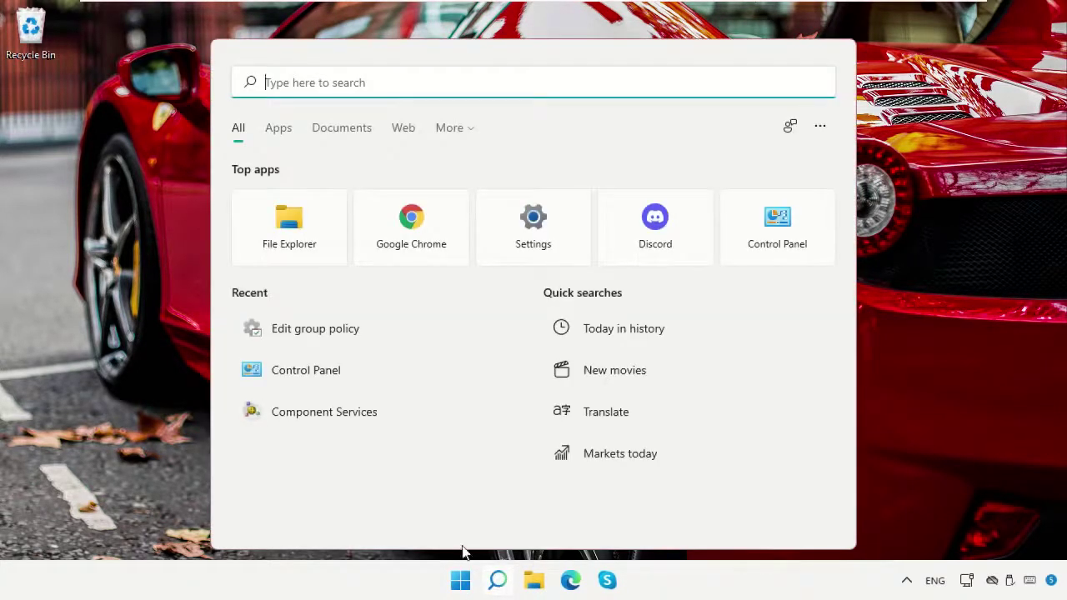
click(417, 243)
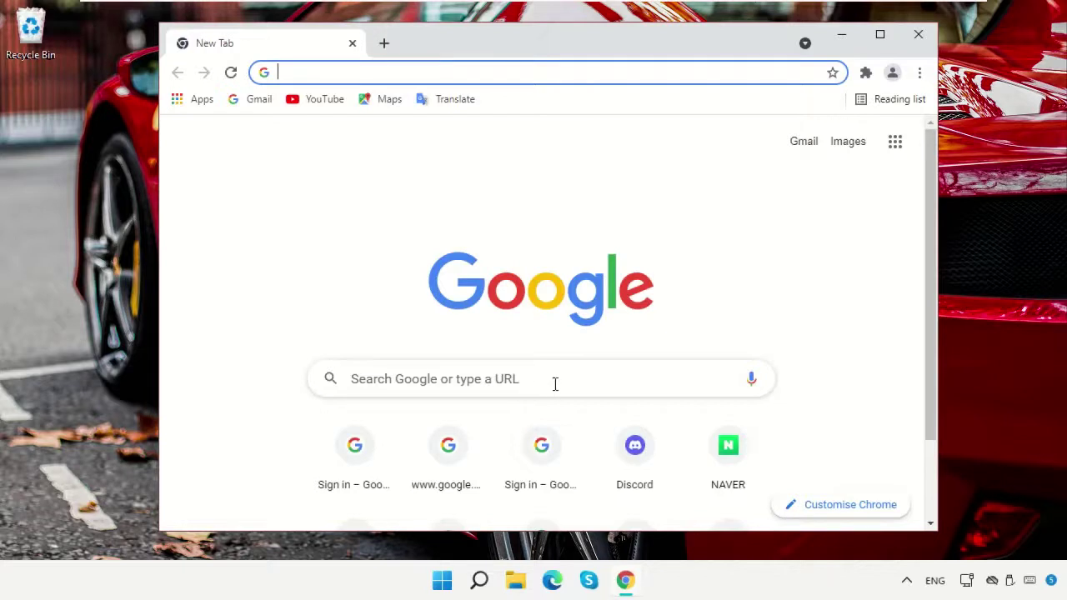
click(581, 380)
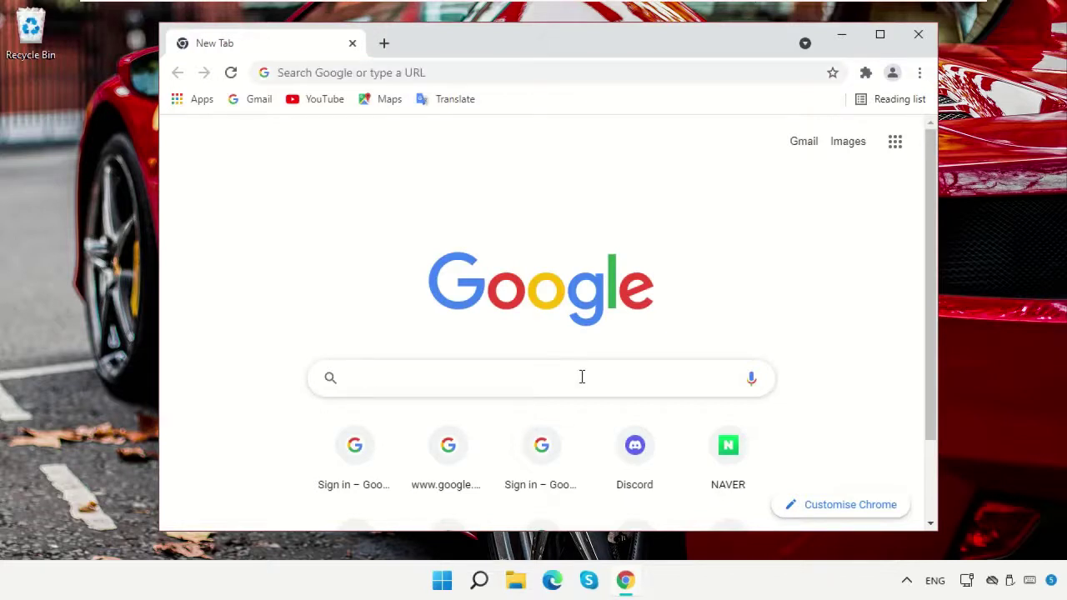
text(Speed test ookla)
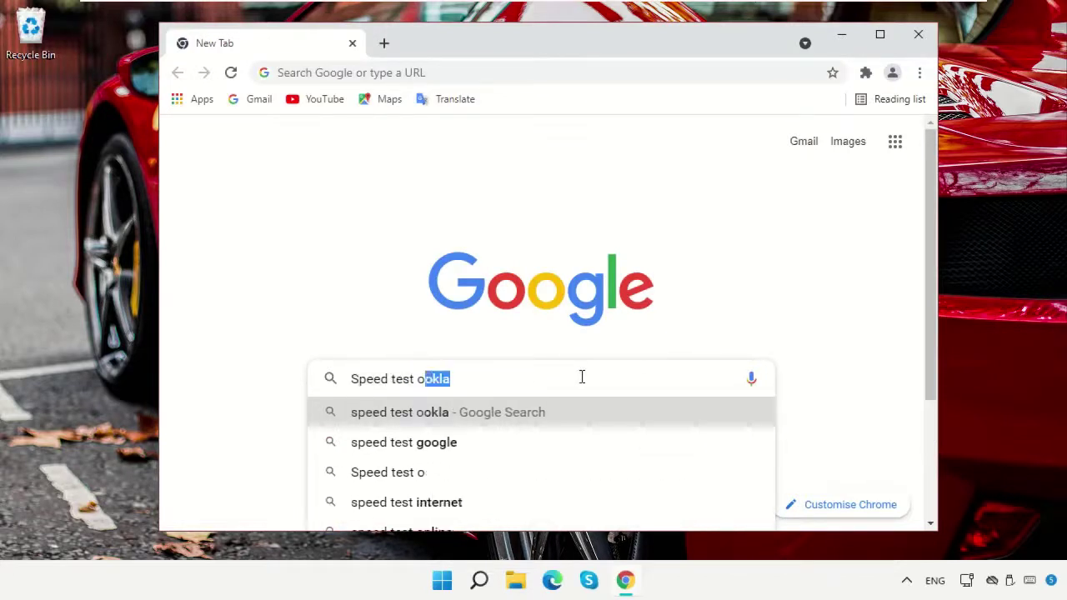
click(554, 409)
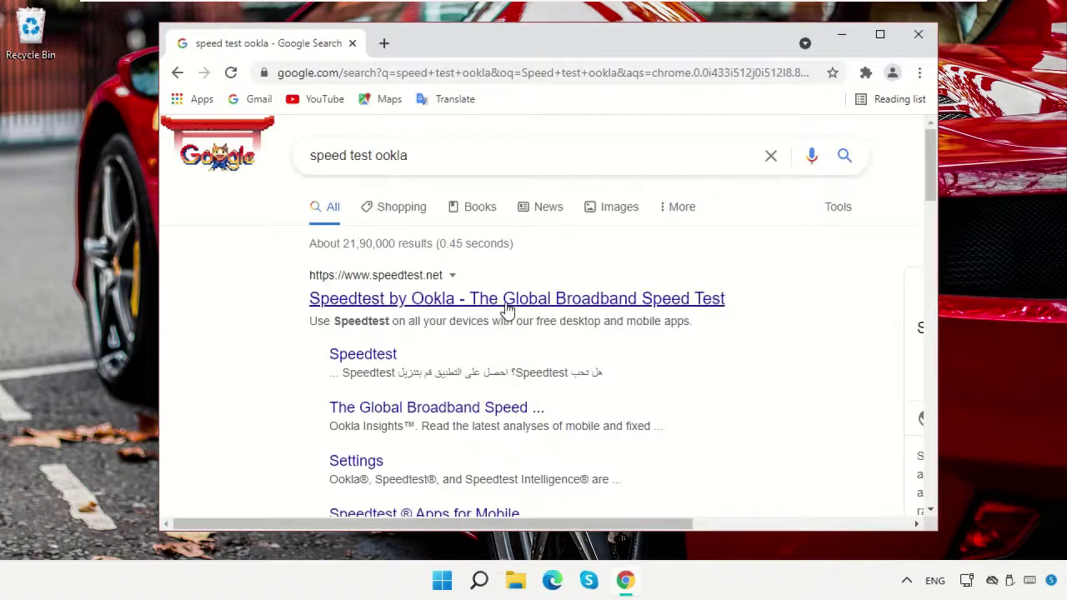
- Open the Speedtest by Ookla site, run an internet speed test and close Chrome
click(507, 304)
click(532, 278)
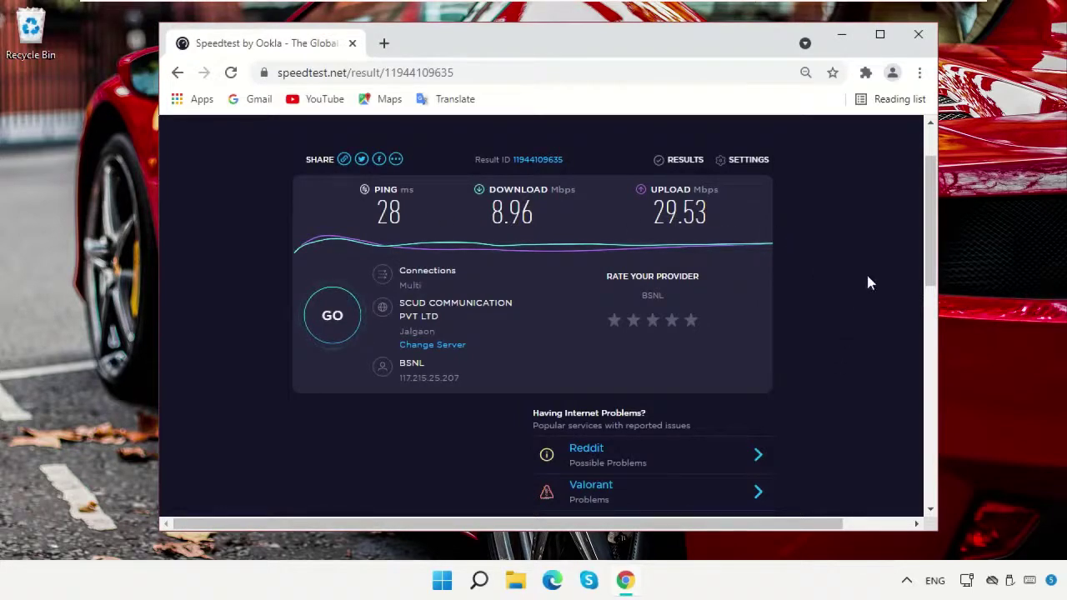
click(919, 34)
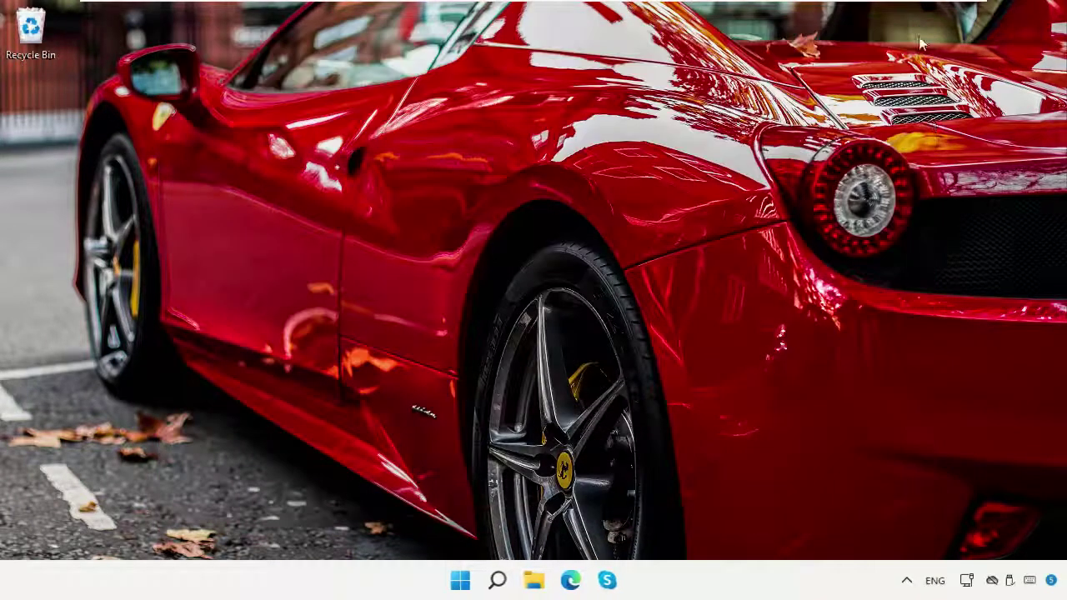